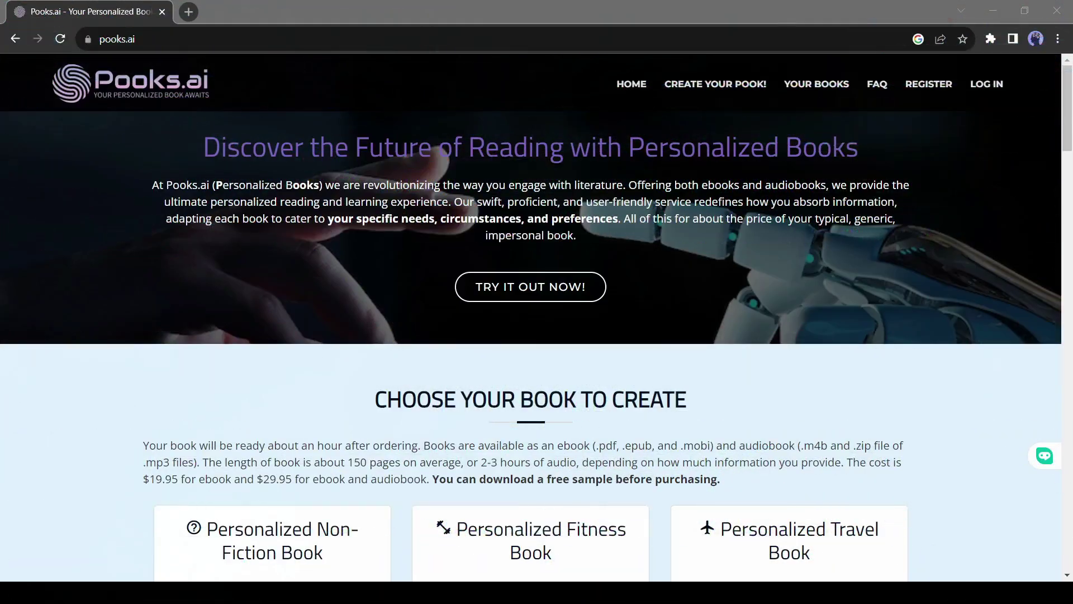
scroll(343, 200, "down", 1)
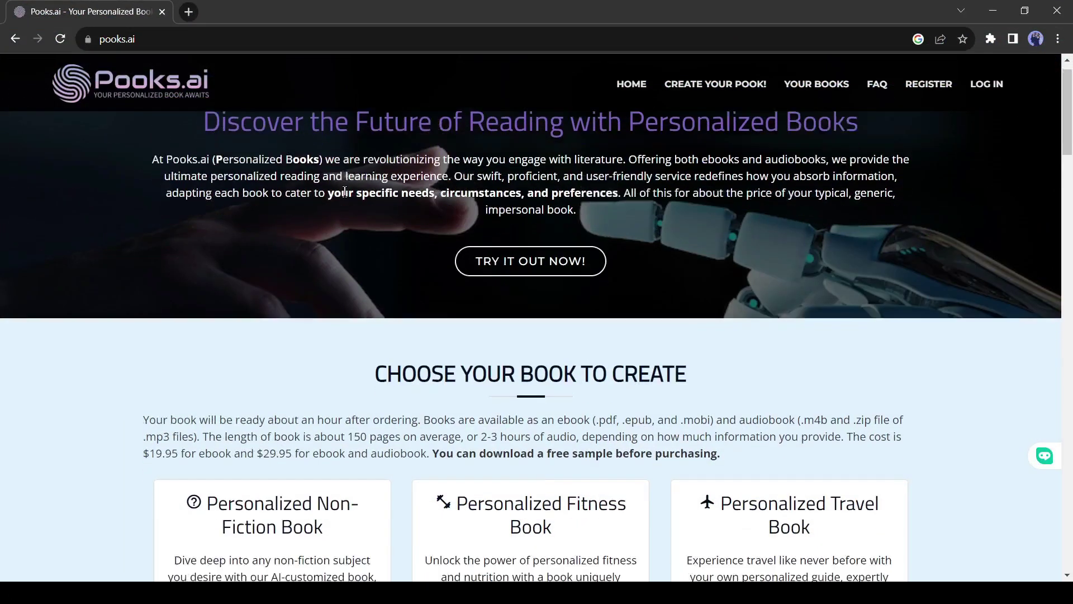
scroll(410, 334, "down", 4)
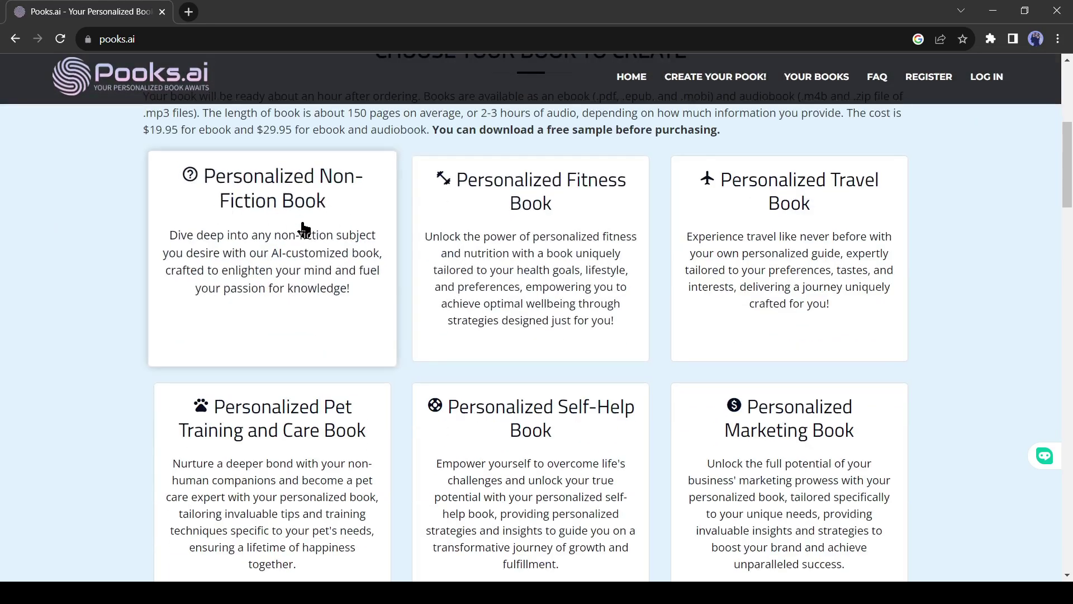
scroll(244, 233, "down", 3)
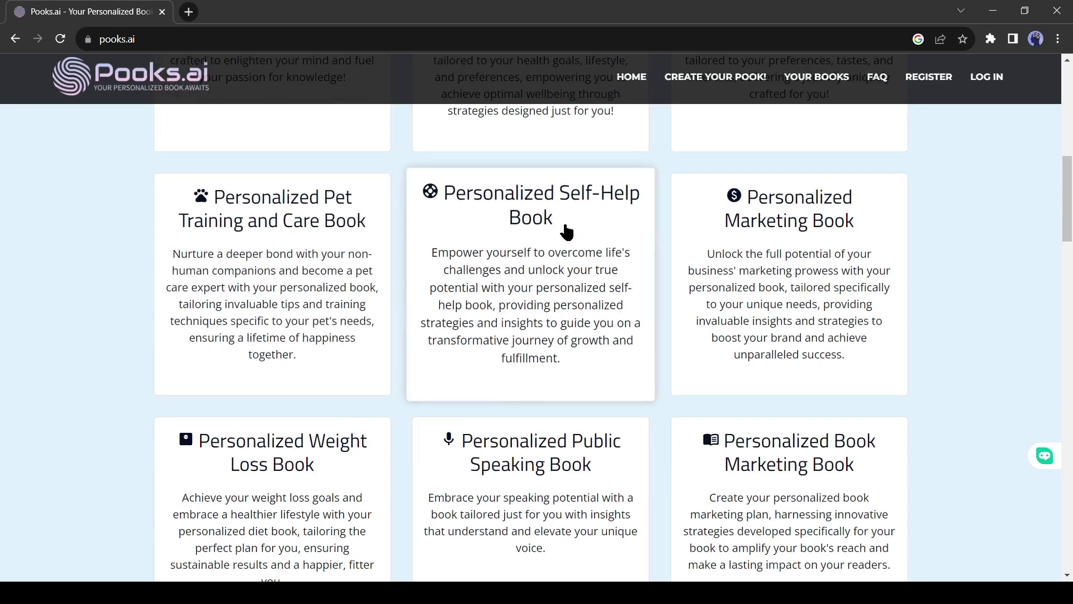
scroll(309, 293, "down", 3)
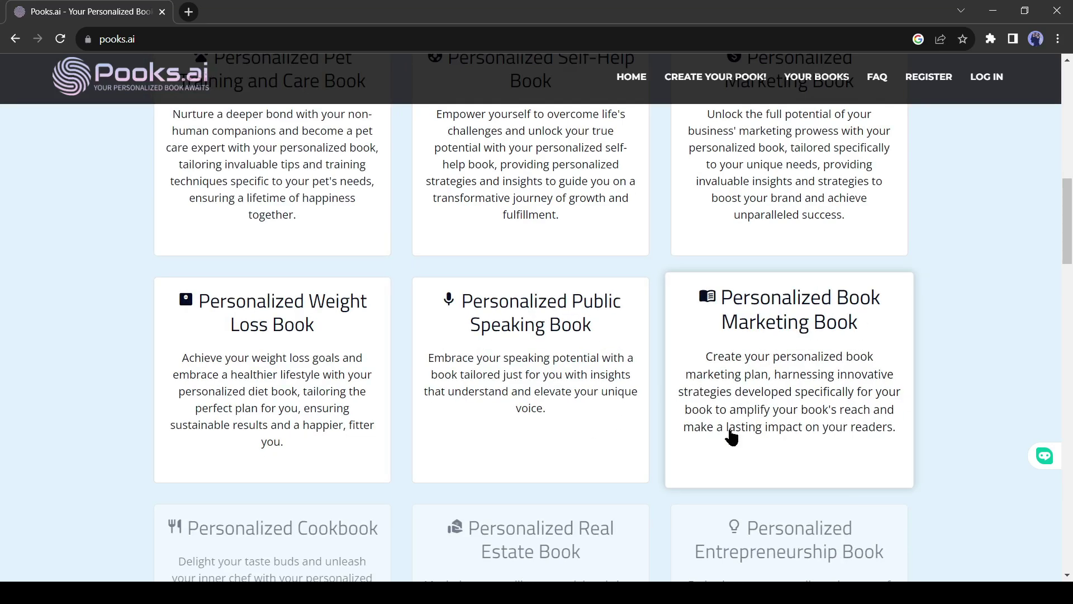
scroll(732, 437, "down", 5)
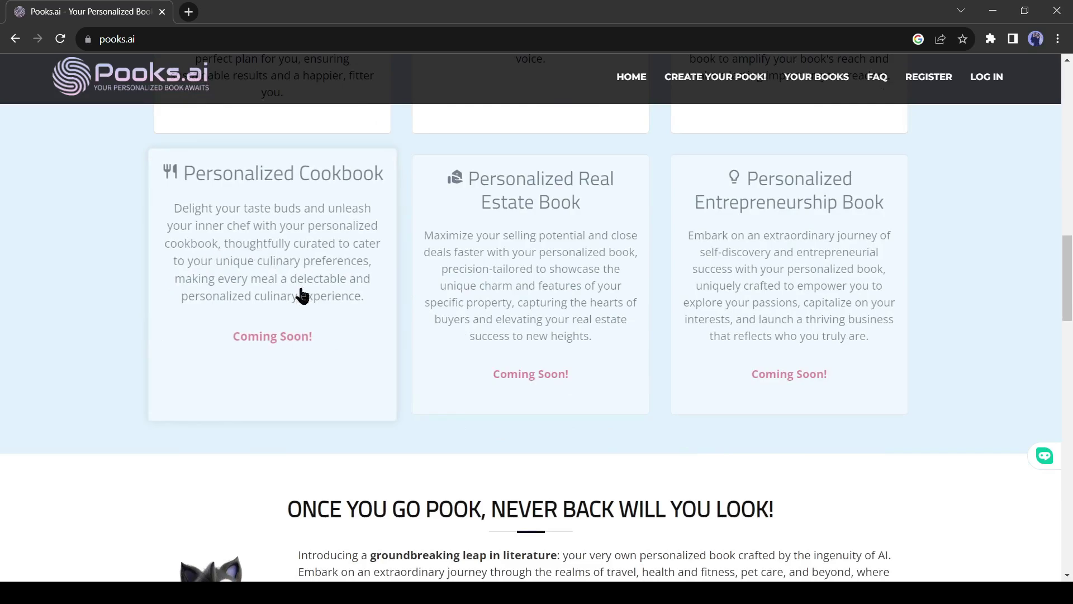
scroll(514, 316, "down", 2)
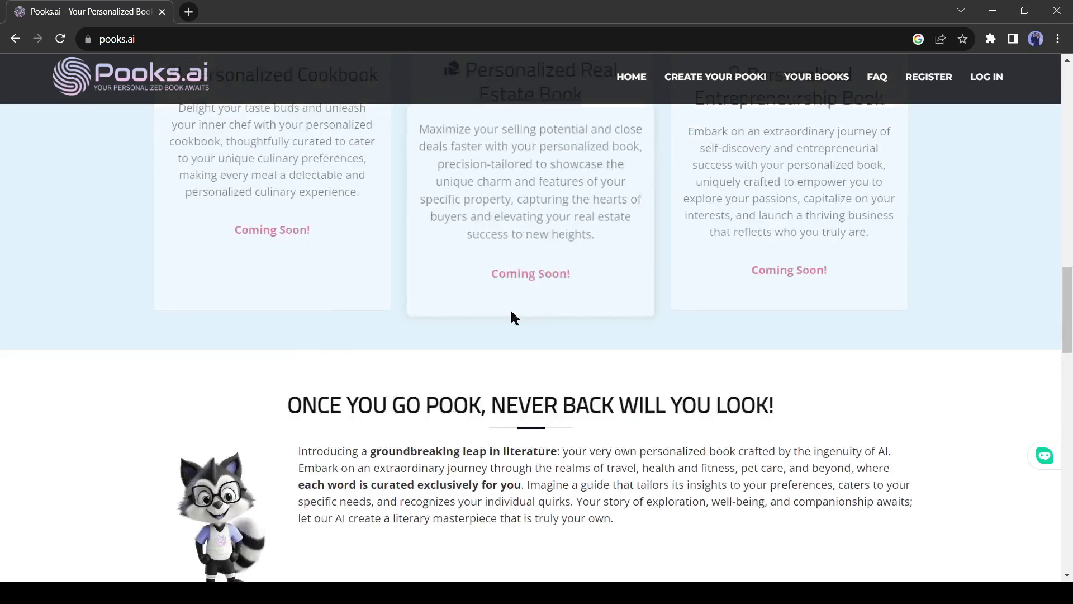
scroll(508, 312, "down", 8)
scroll(462, 280, "up", 15)
scroll(376, 383, "down", 6)
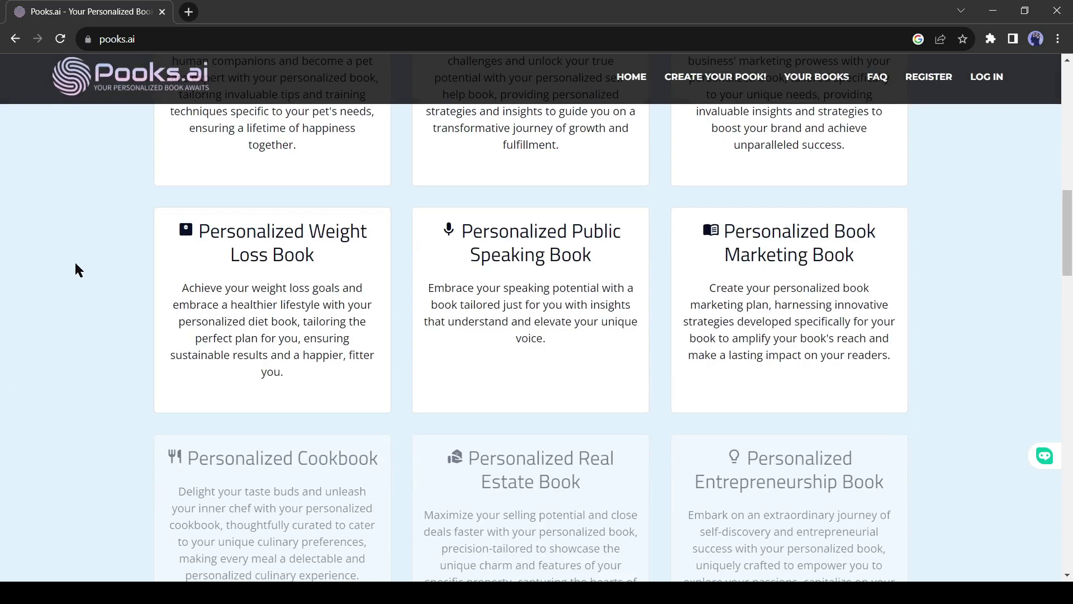
Open the Personalized Weight Loss Book form and accept its 'Understood / I Agree' terms.
left_click(250, 252)
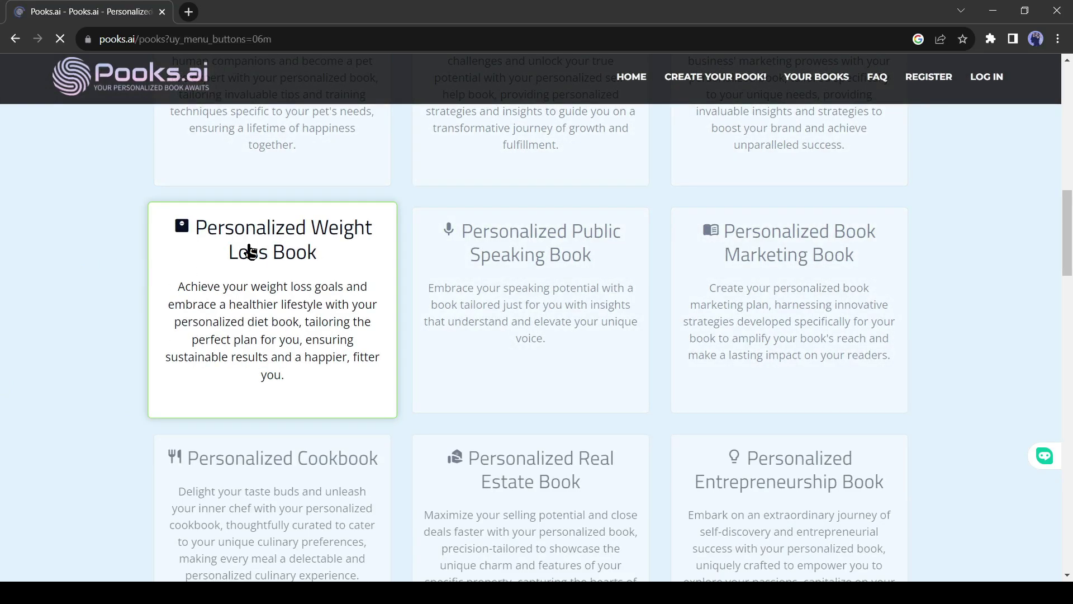
scroll(450, 280, "down", 6)
scroll(270, 271, "up", 8)
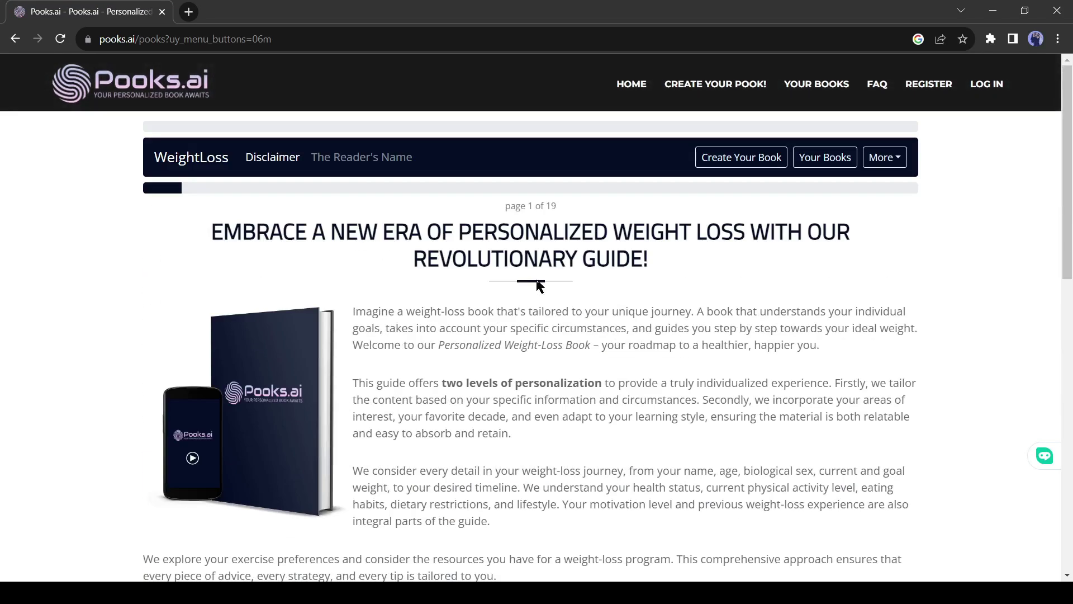
scroll(486, 296, "down", 1)
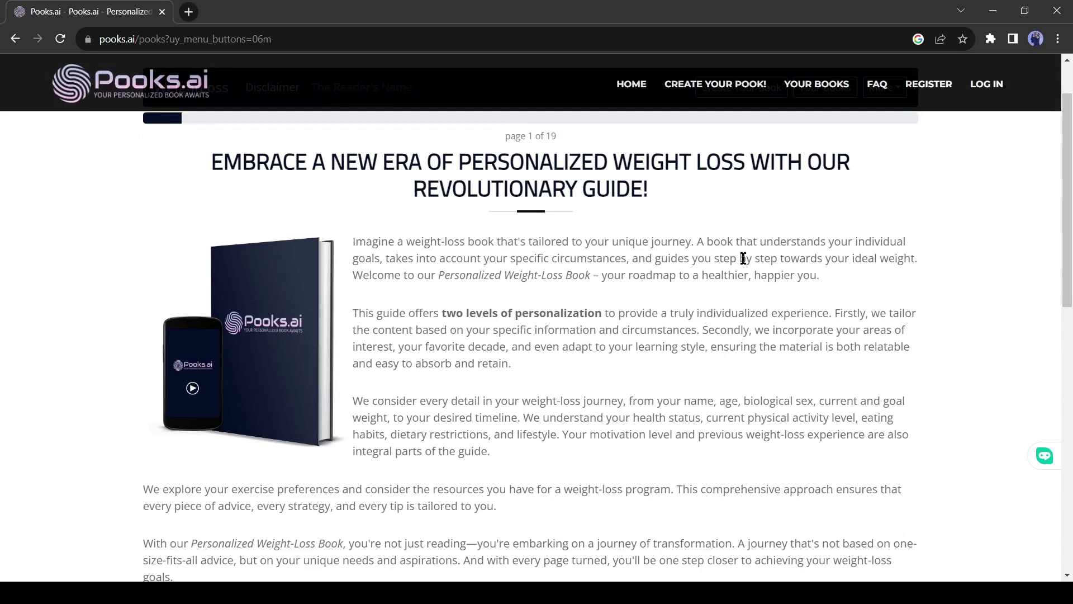
scroll(680, 292, "down", 3)
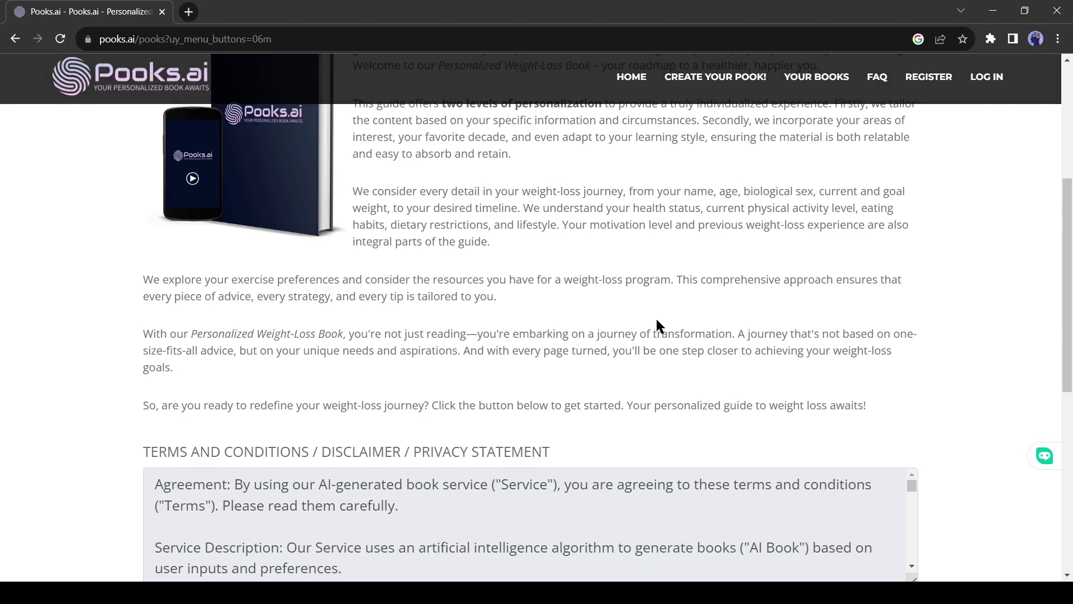
scroll(657, 324, "down", 4)
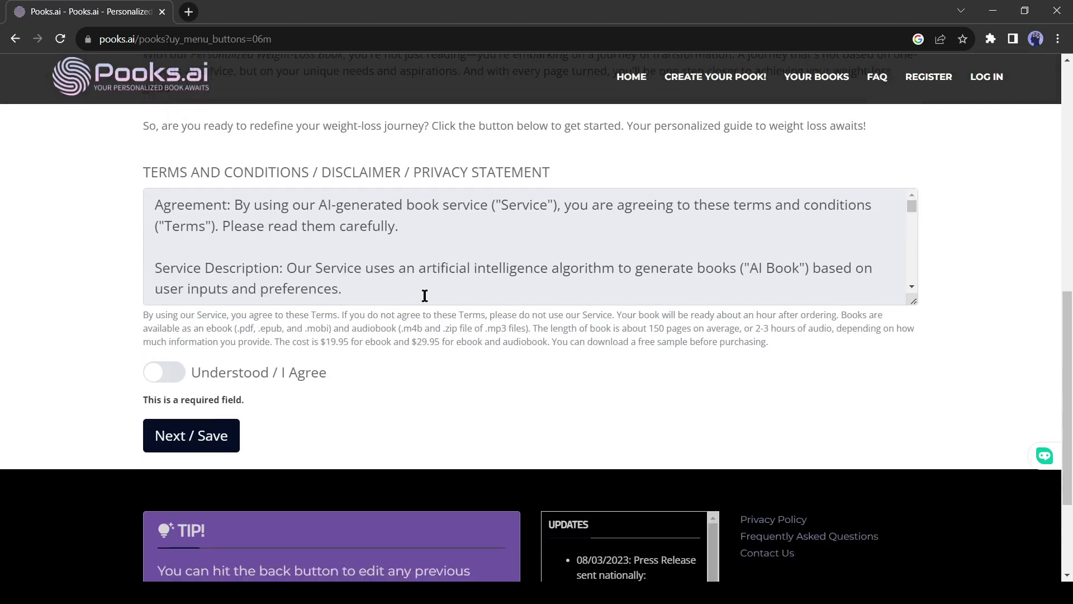
left_click(170, 383)
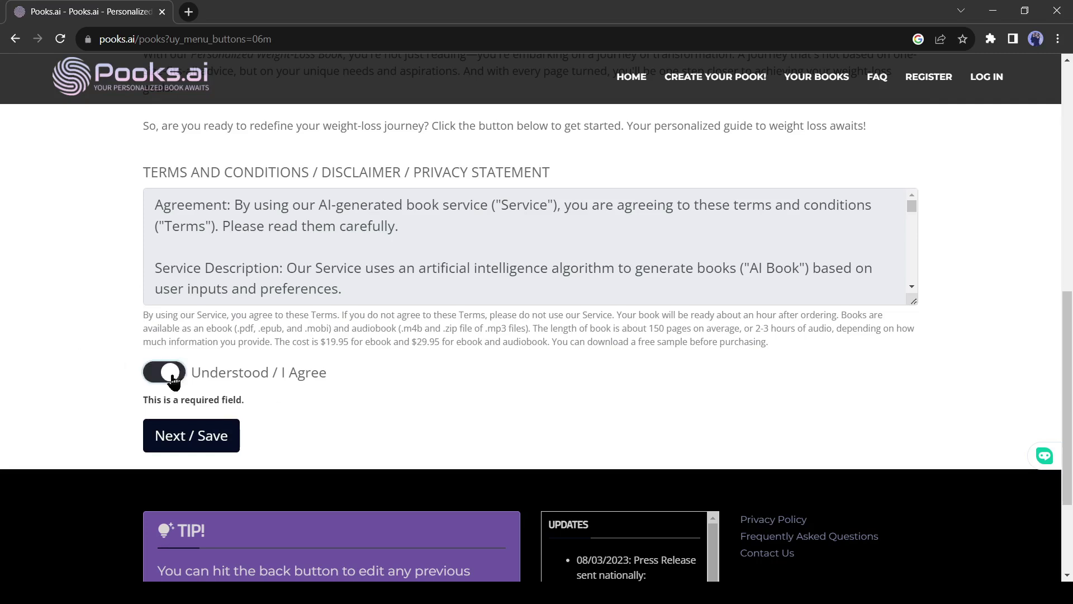
left_click(213, 442)
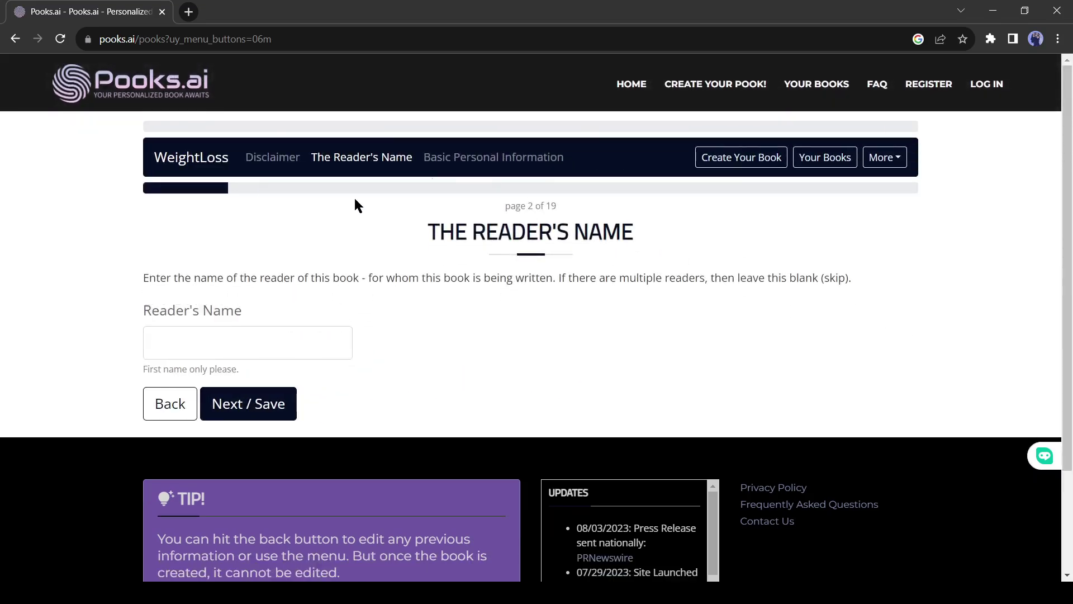
Enter the reader's first name in the Reader's Name field and save it.
left_click(237, 345)
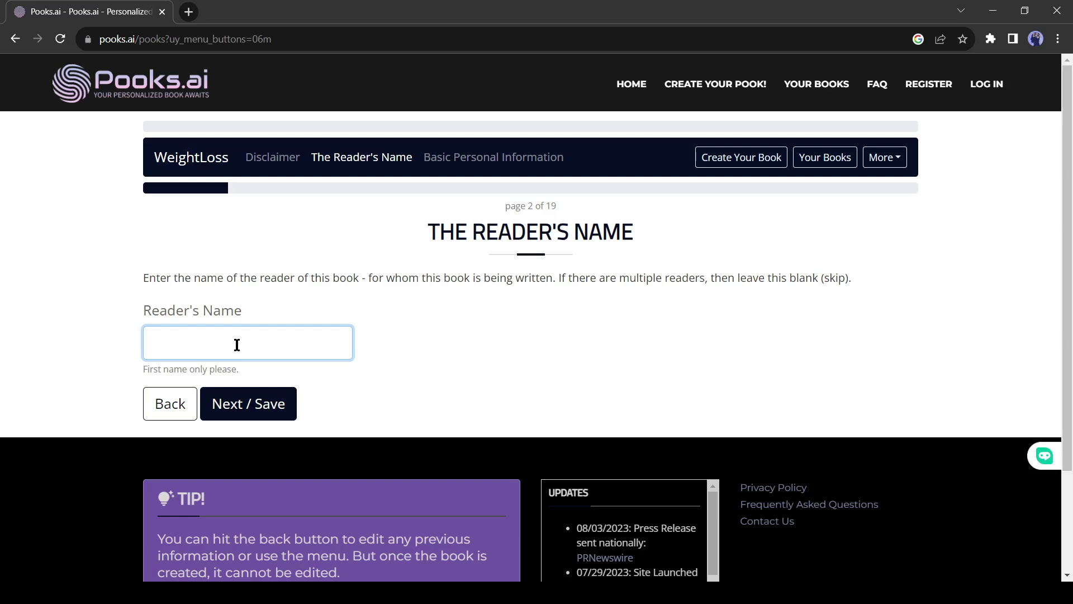
type("John")
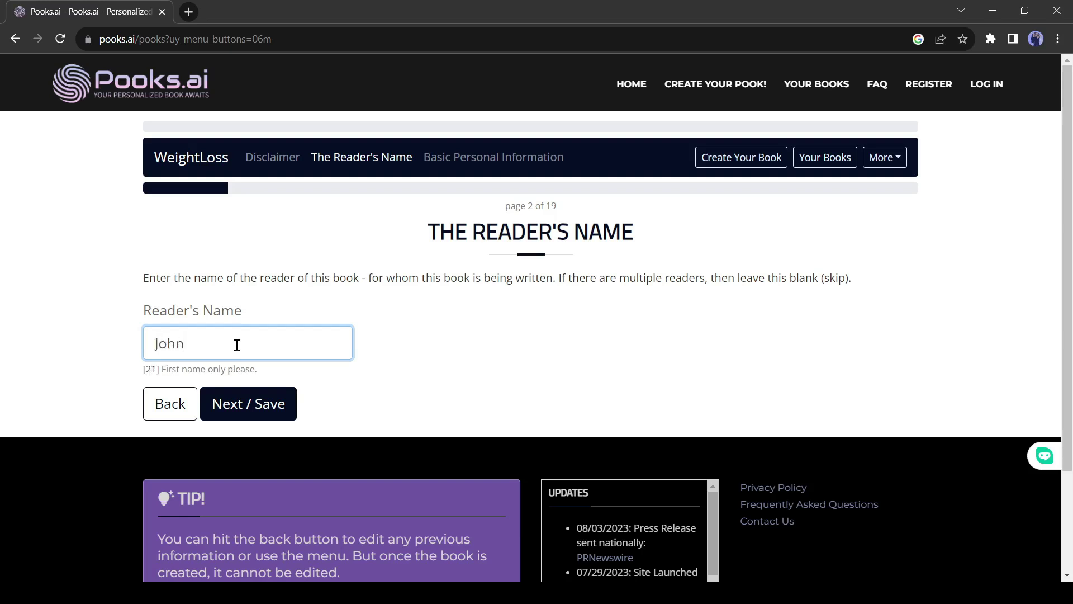
left_click(258, 410)
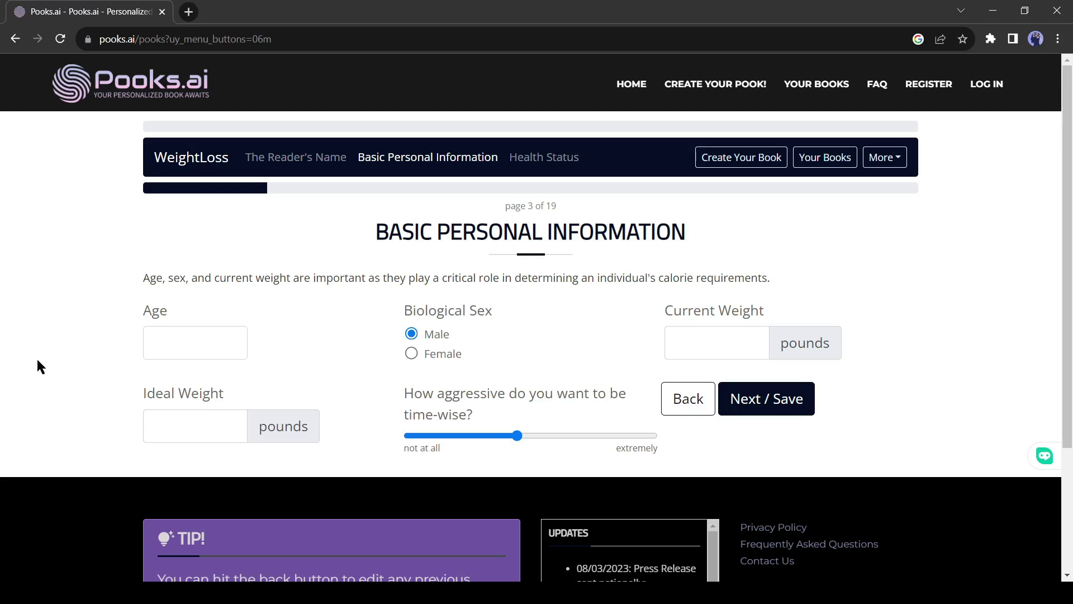
Enter age 30, current weight 190 lb and ideal weight 160 lb, with a slightly faster pace.
left_click(183, 340)
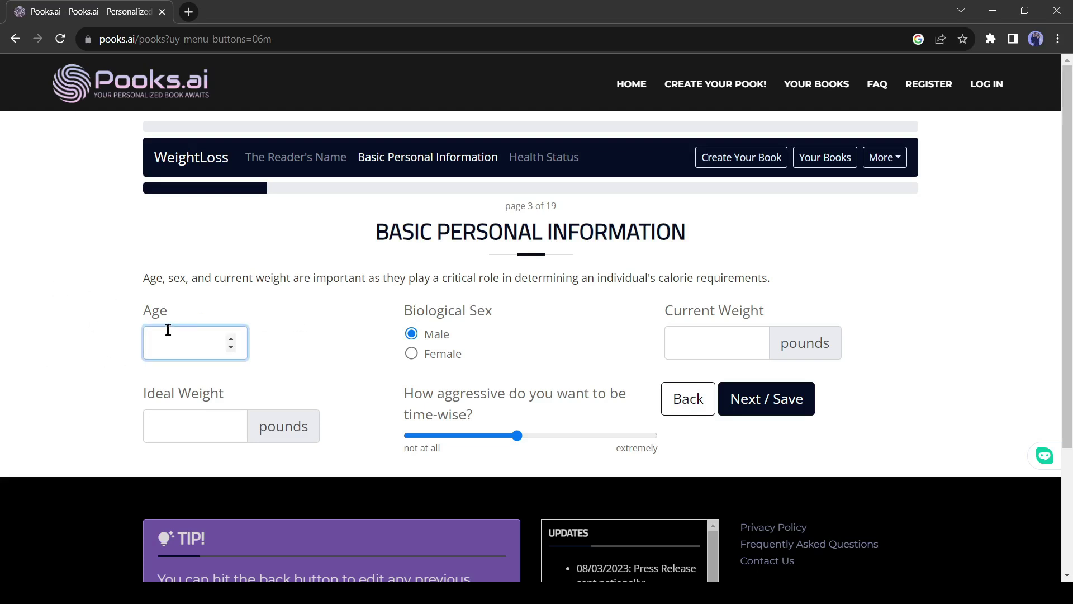
type("30")
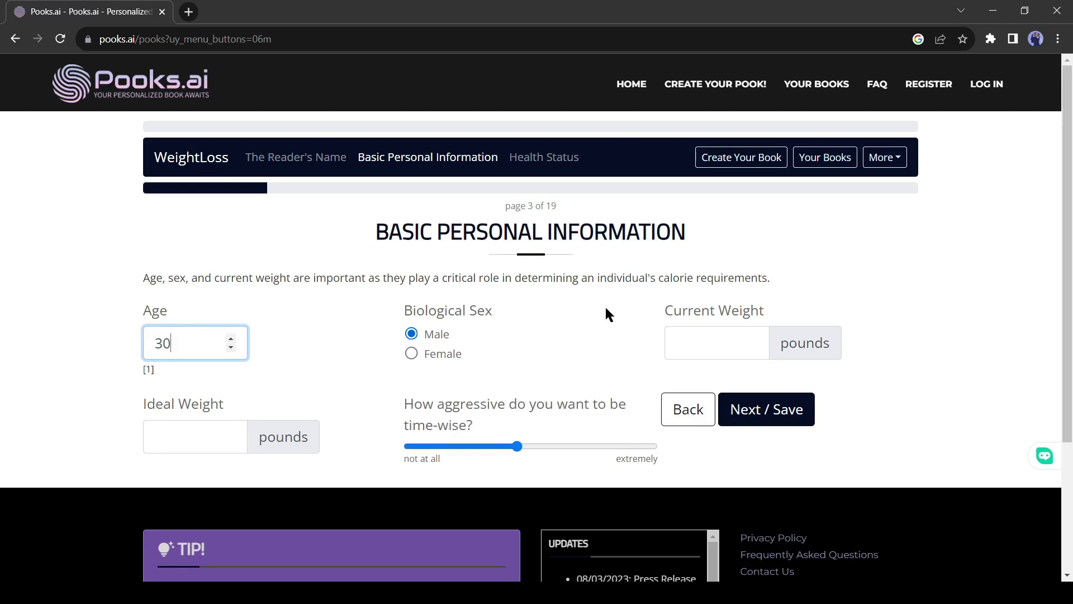
key("Tab")
left_click(687, 341)
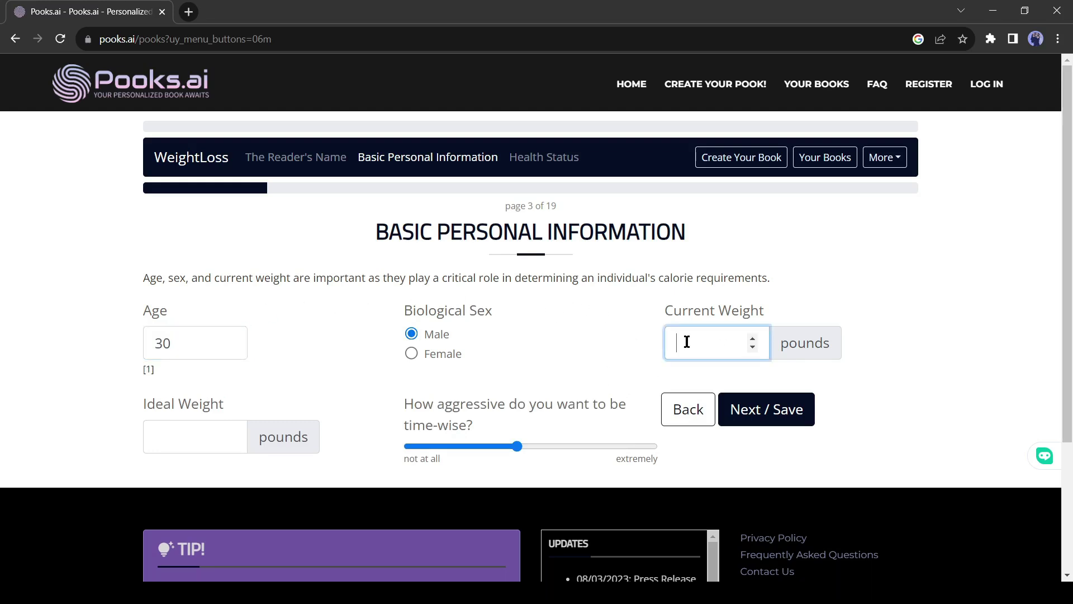
type("180-")
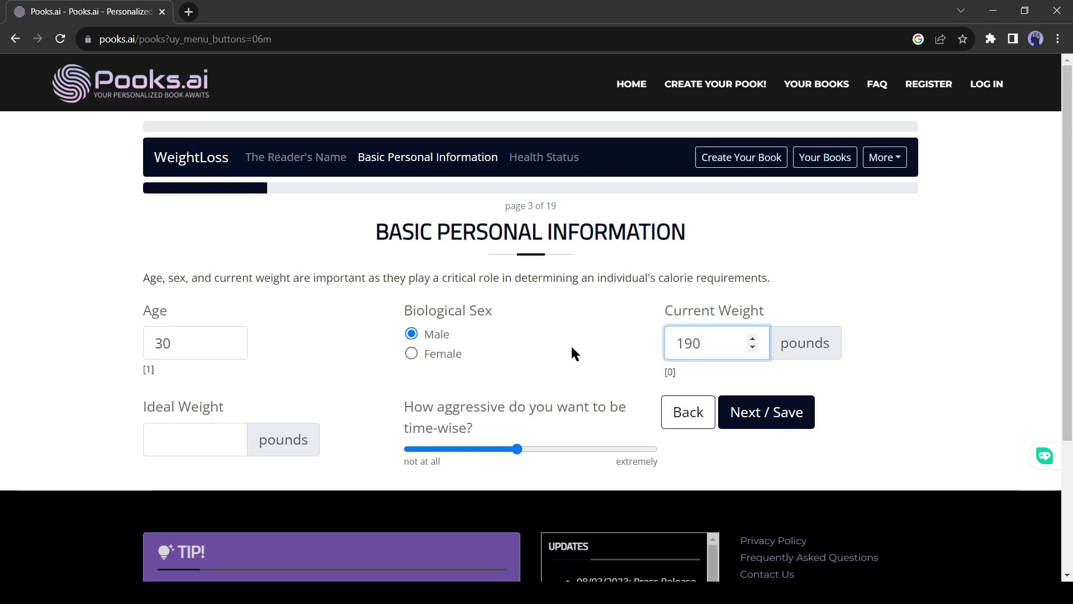
left_click(171, 441)
type("160")
left_click(545, 449)
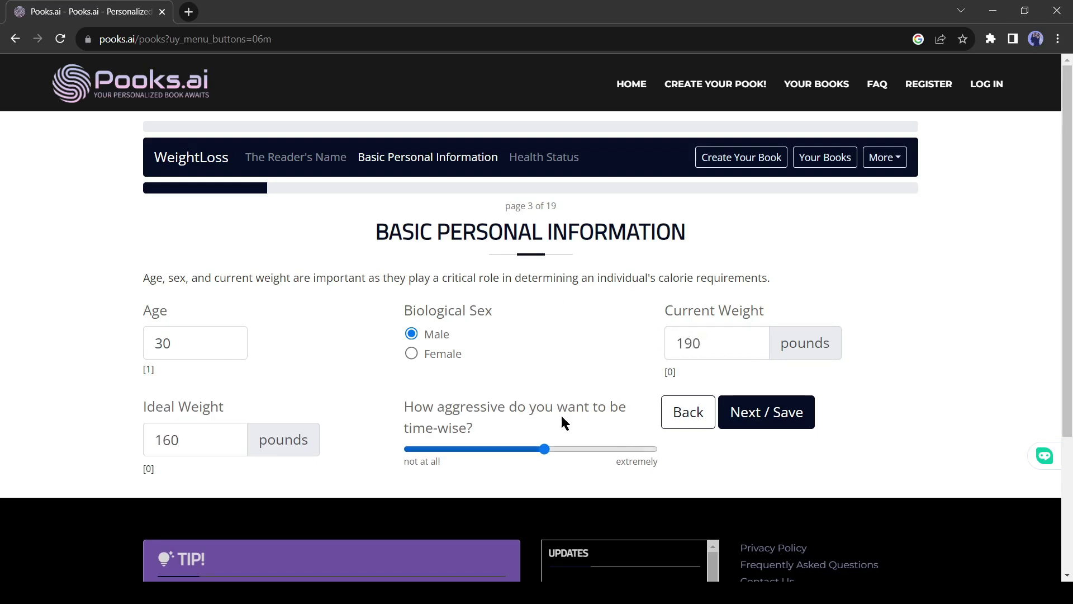
left_click(779, 414)
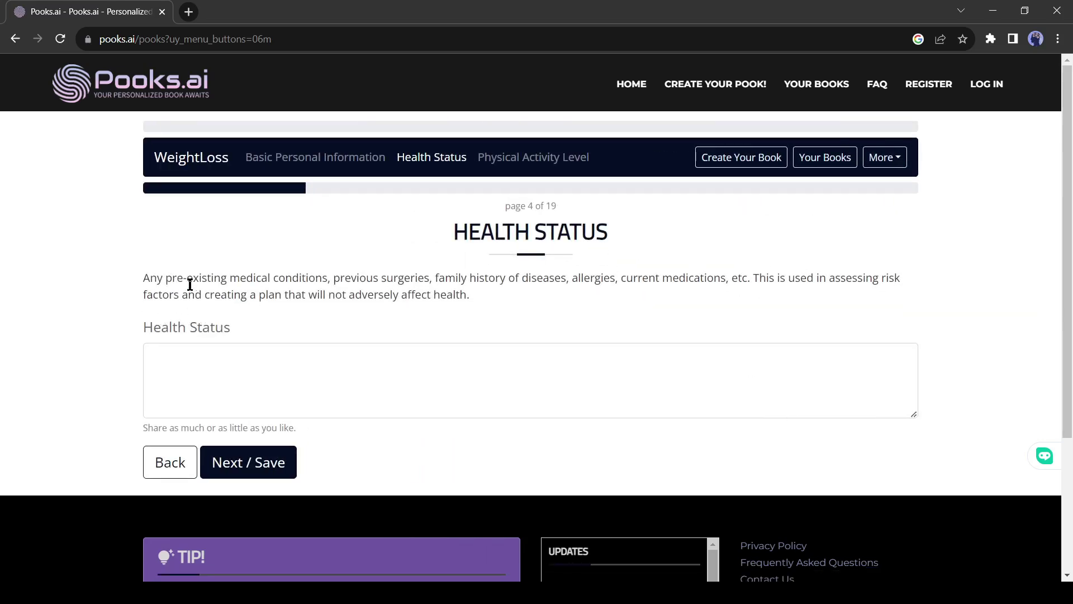
Describe health status: condition fine, minor surgeries last year, family allergies, no medication.
left_click_drag(148, 281, 327, 279)
left_click(366, 280)
left_click(301, 367)
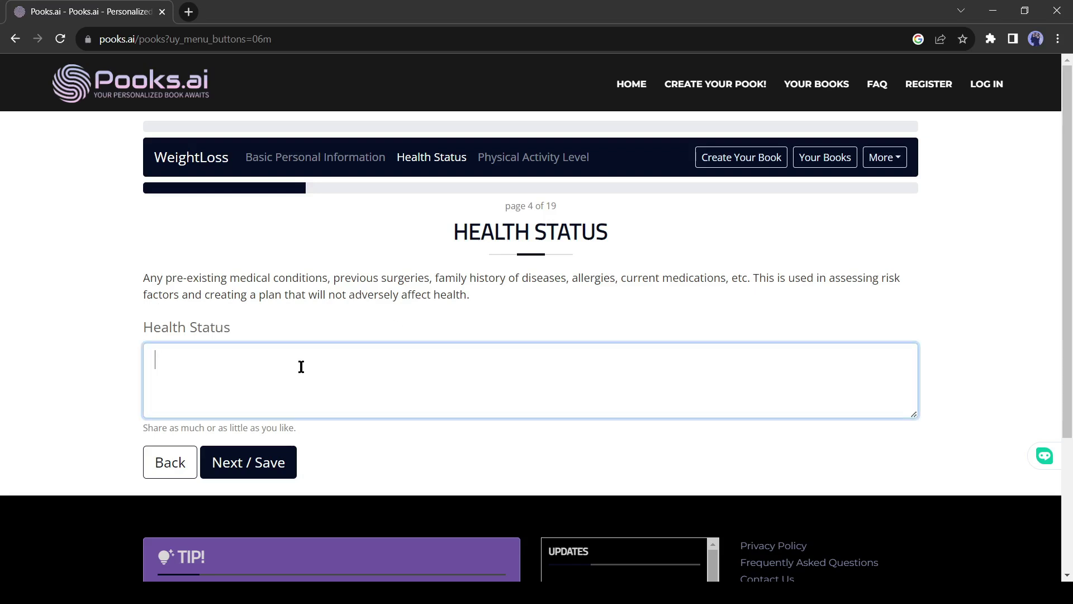
type("His pre-existing medical condition is fine. He has")
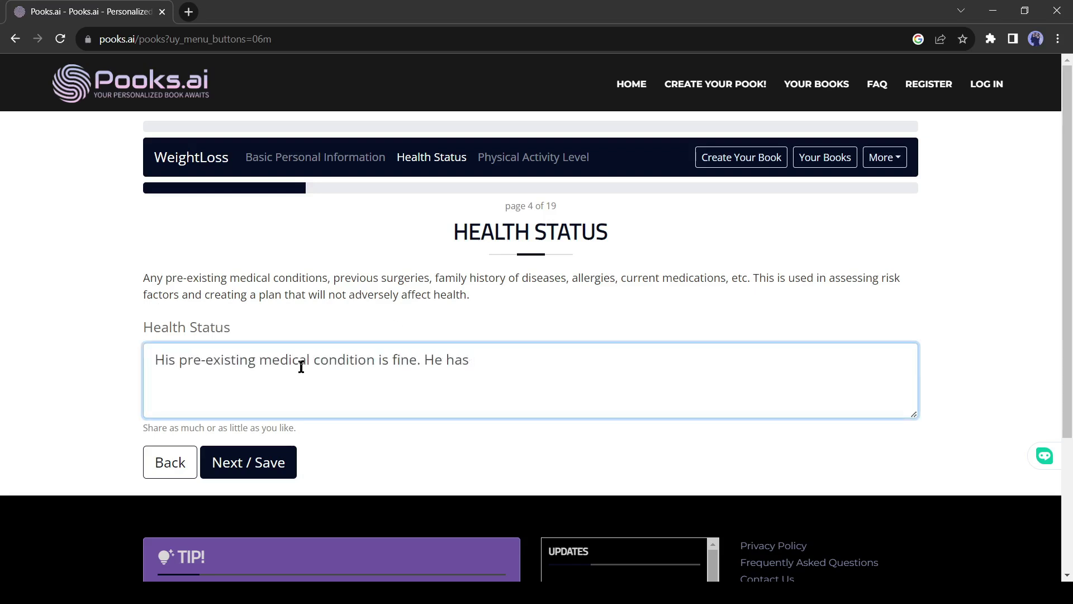
type(" minor surgeries in last year. His family is ")
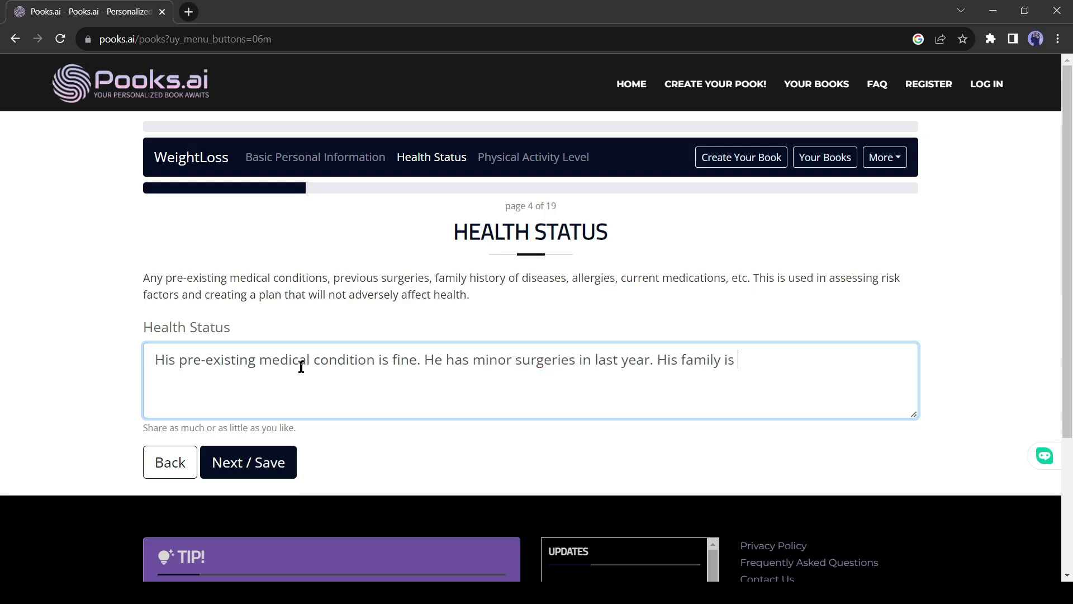
type("suffering from allergic disea")
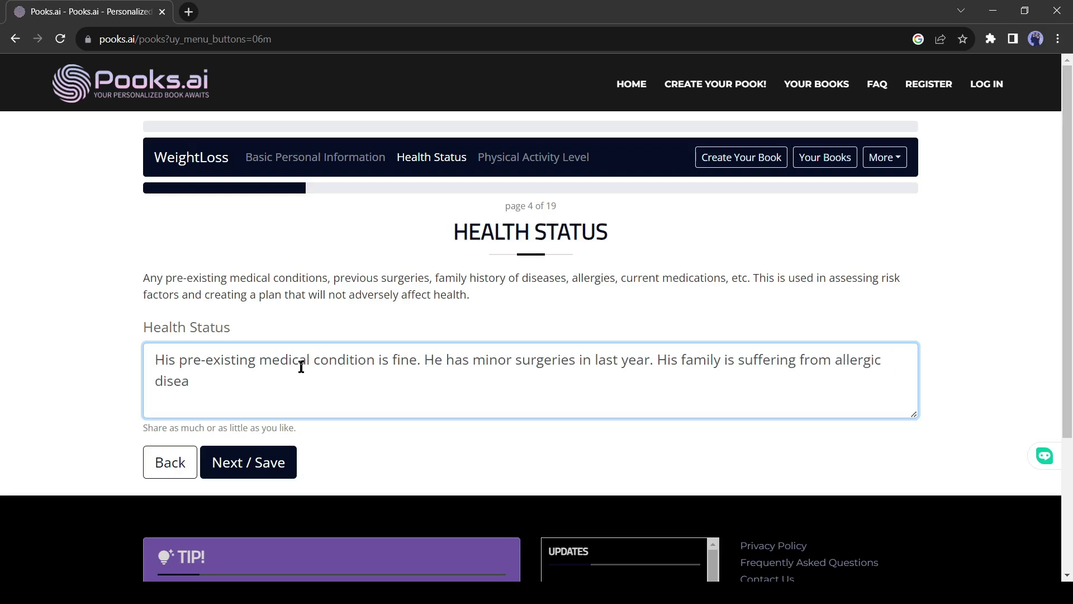
type("ses. He is not taking any medicine at this moment")
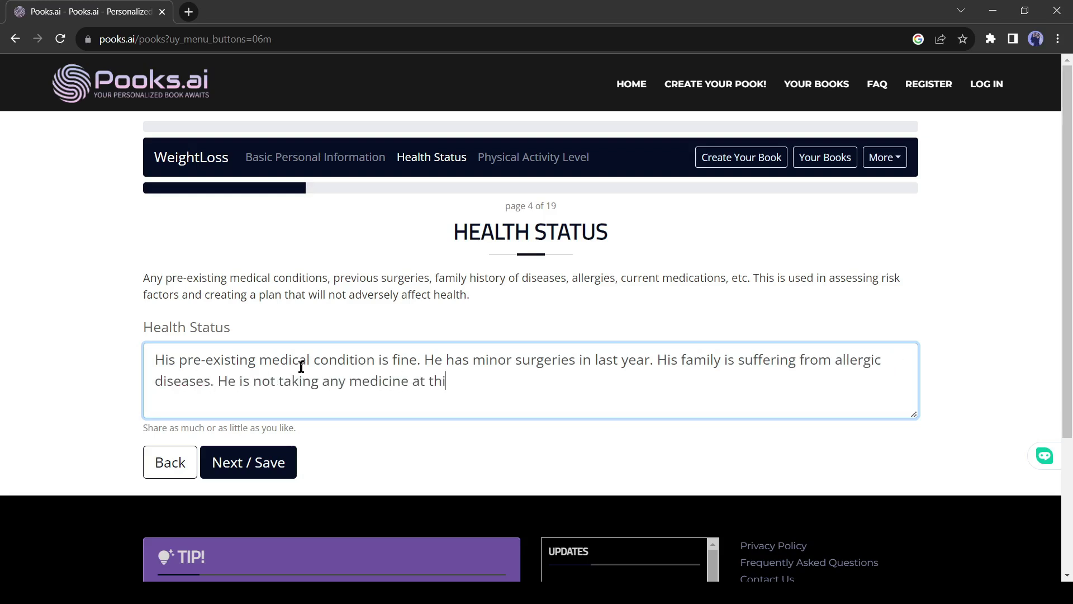
left_click(251, 464)
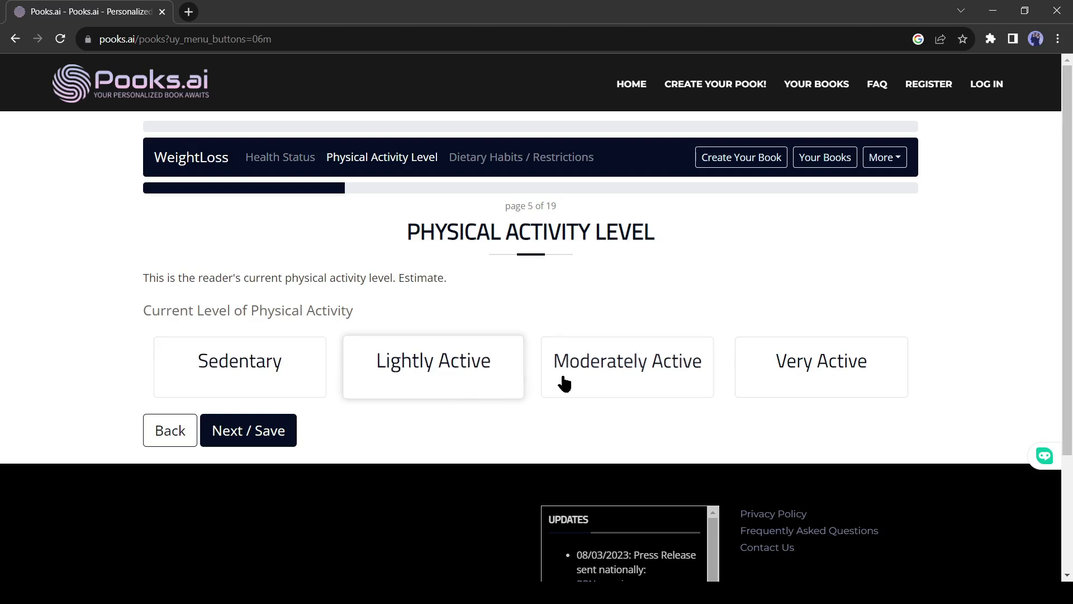
Choose Lightly Active, then describe the diet, noting he likes fast food and dislikes seafood.
left_click(410, 361)
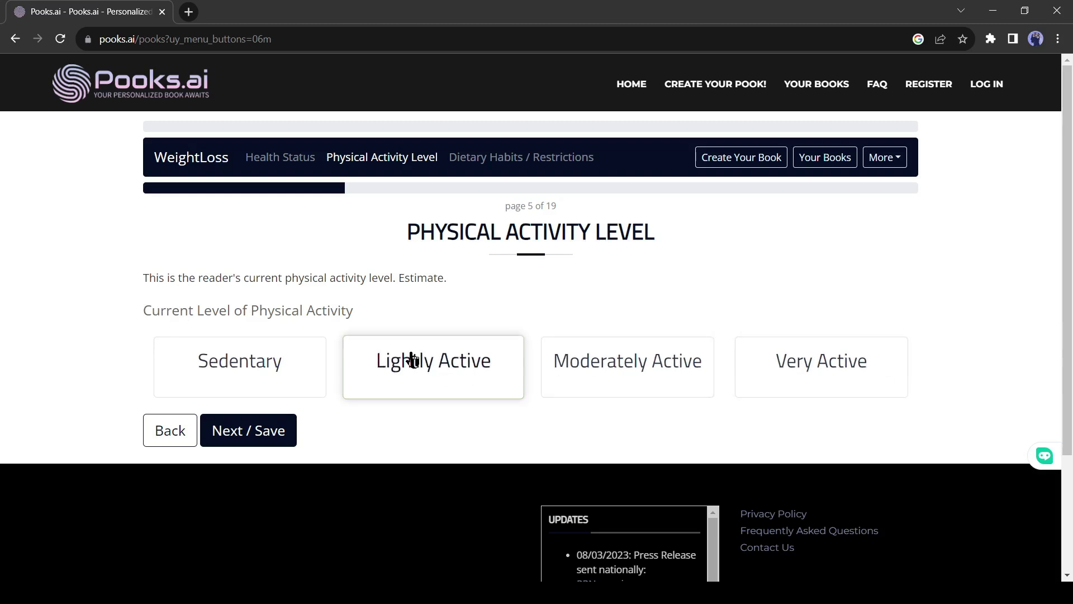
left_click(261, 432)
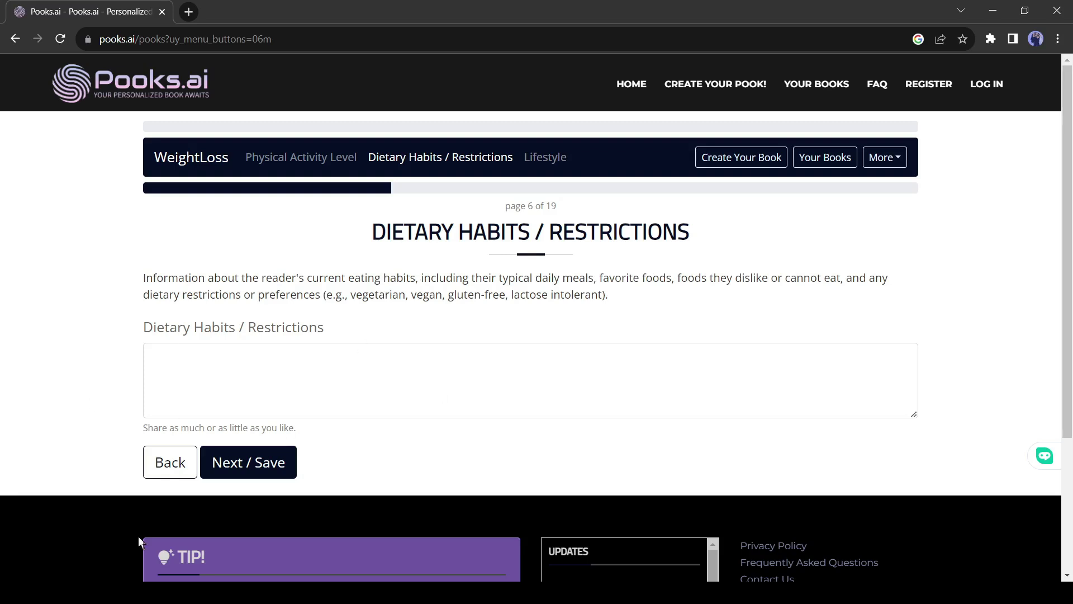
left_click(344, 376)
key("ctrl+v")
key("Return")
key("Return")
type("He likes fast food, like burger, sandwich, etc.")
key("Return")
key("Return")
type("He doesn't like sea food.")
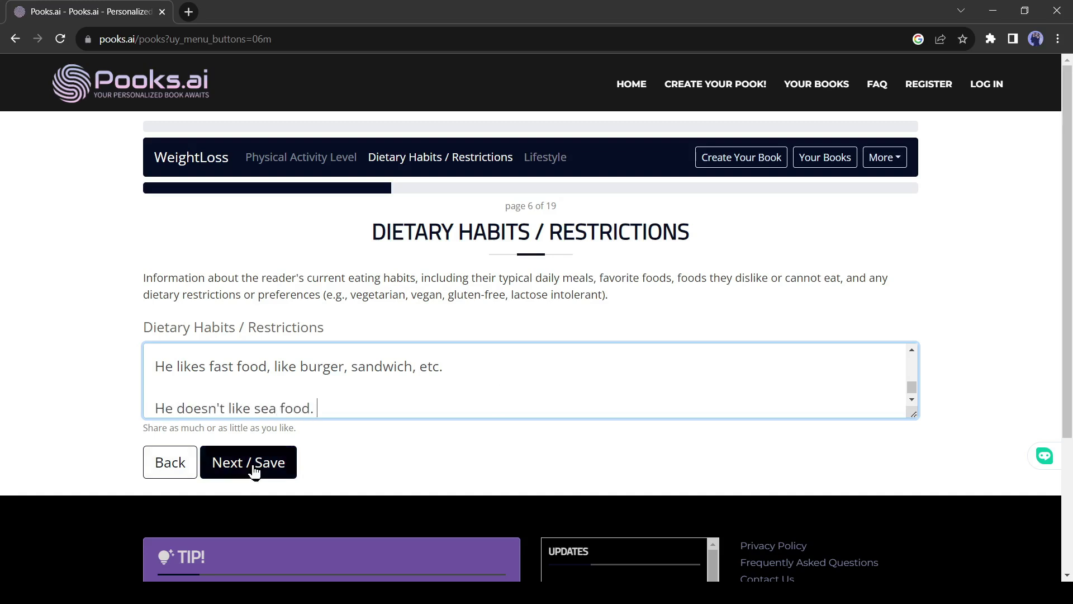
left_click(254, 466)
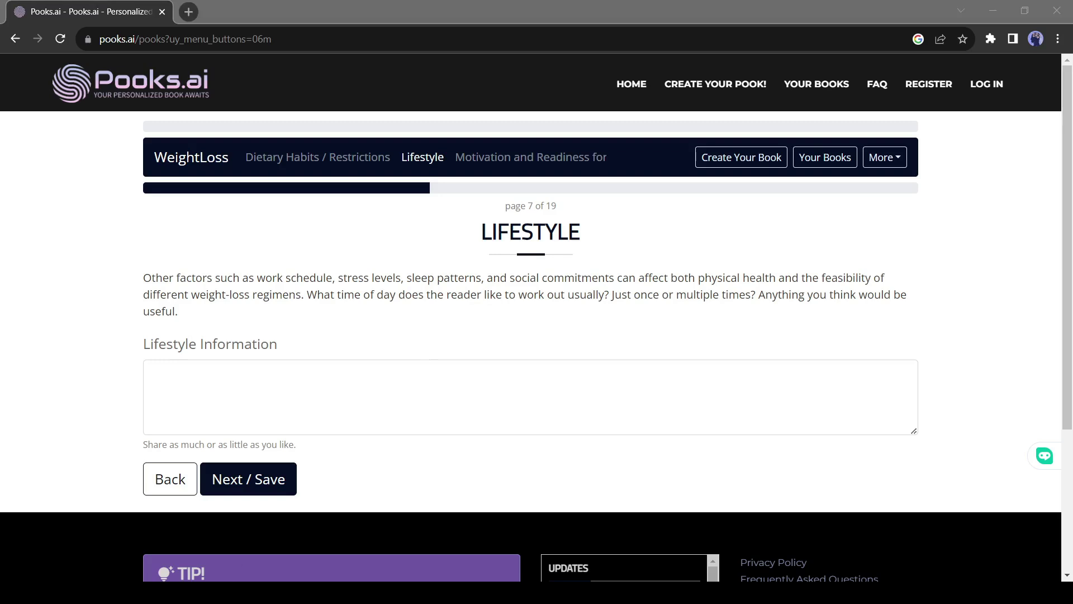
Paste the lifestyle paragraph describing his 6:30 AM workday routine.
left_click(475, 424)
type("He rises at 6:30 AM, rushes through breakfast, and reaches his office by 8:30 AM. His days are filled with meetings, emails, and tasks at his cubicle. Lunch is often a quick café bite. By 5:30 PM, he heads home, occasionally hitting the gym or relaxing with TV. Weekends include hobbies, socializing, and family time, balancing work and leisure in his dynamic lifestyle.")
scroll(417, 412, "up", 2)
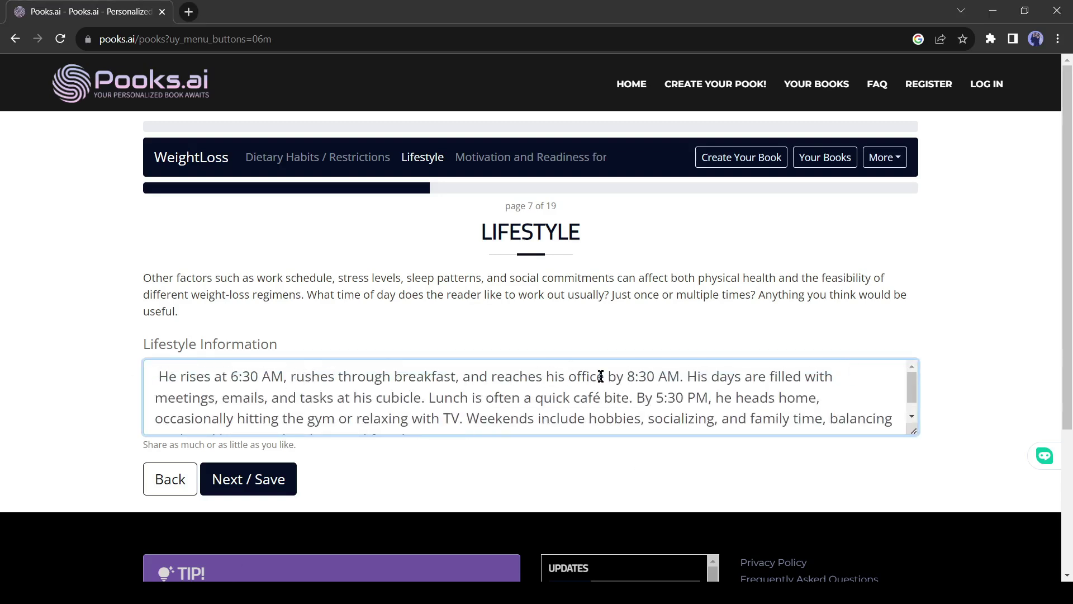
Save the lifestyle routine and set the motivation slider just off the midpoint.
scroll(313, 391, "down", 1)
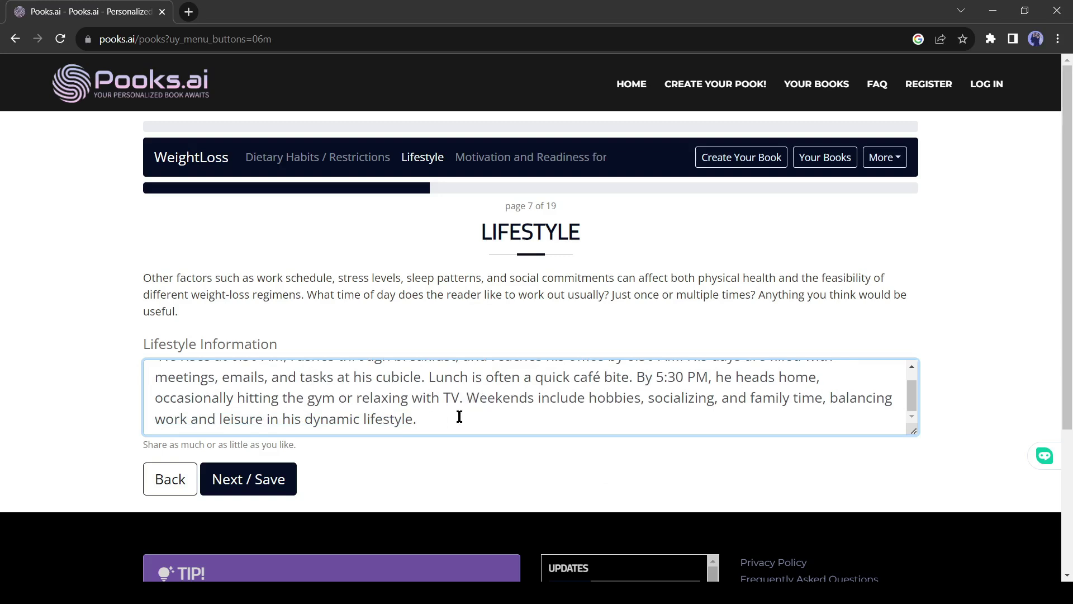
left_click(242, 485)
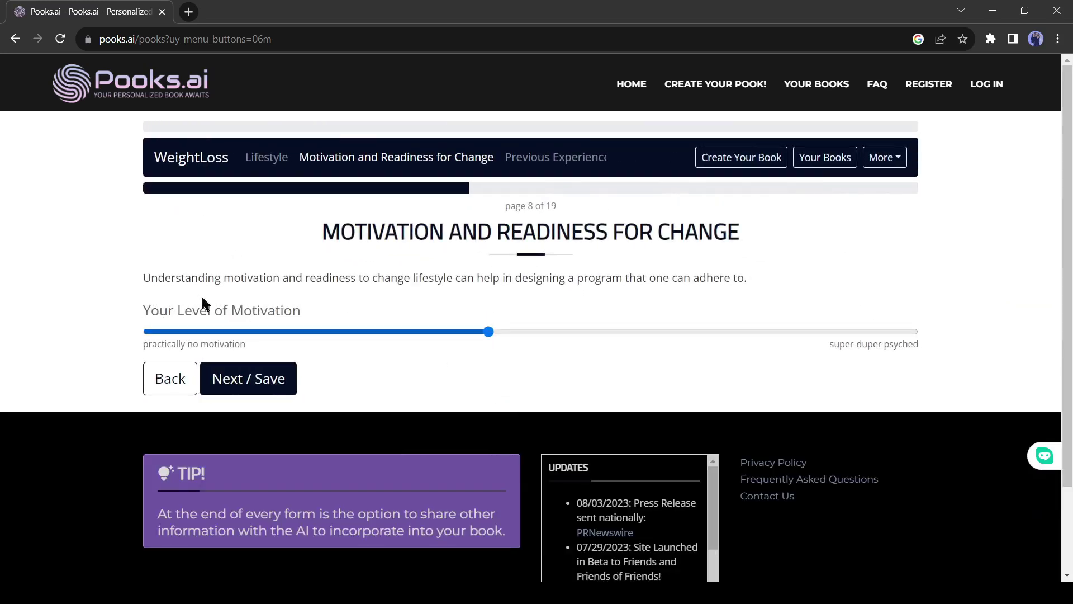
left_click(488, 332)
left_click(252, 375)
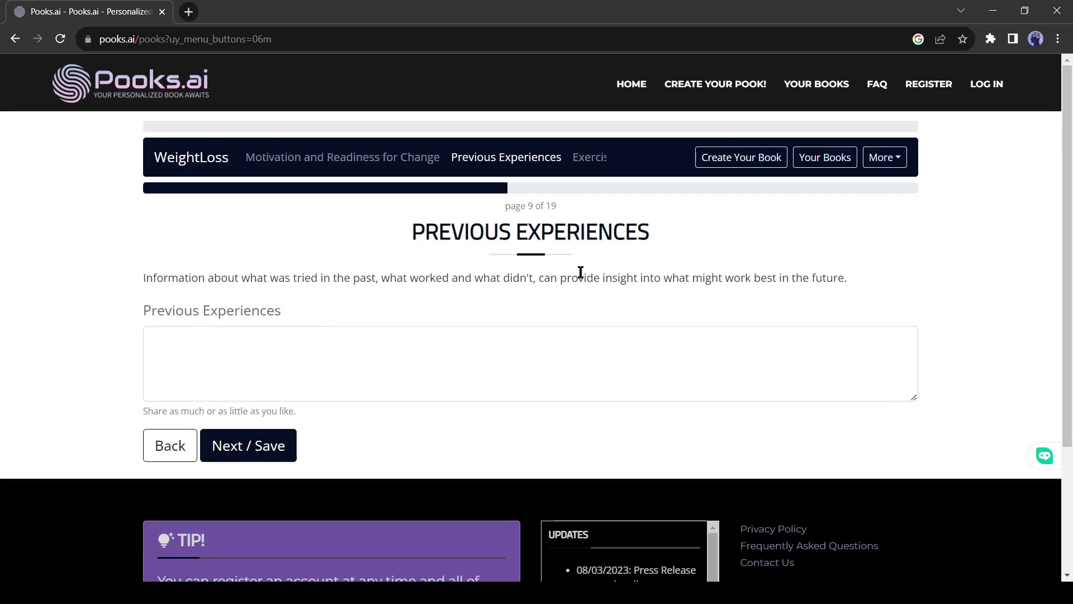
Record that he previously did free-hand exercise.
left_click(405, 345)
type("He did free hand exercise earlier.")
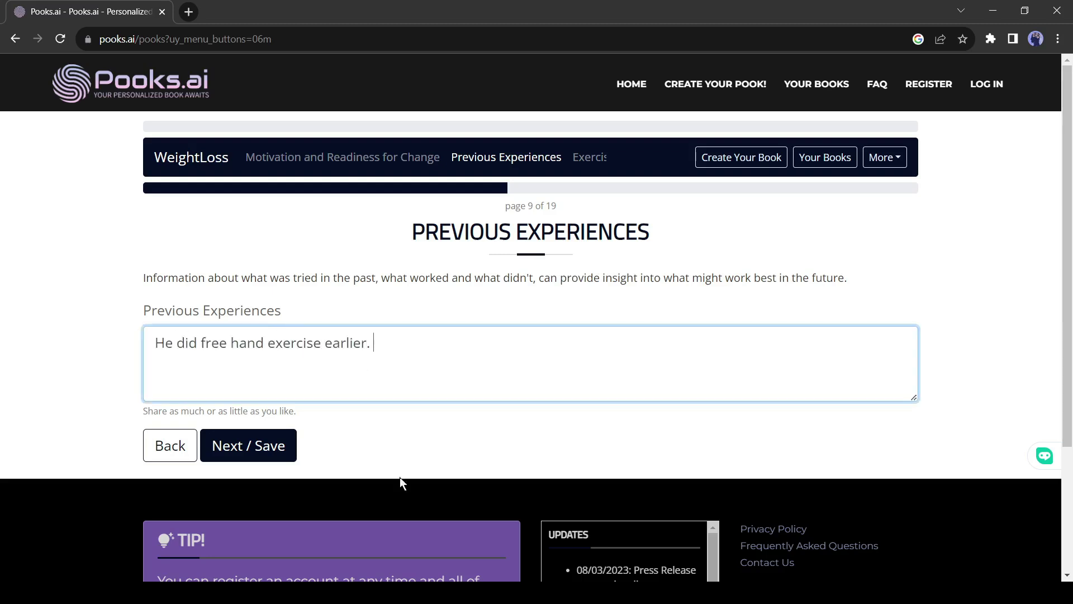
left_click(265, 448)
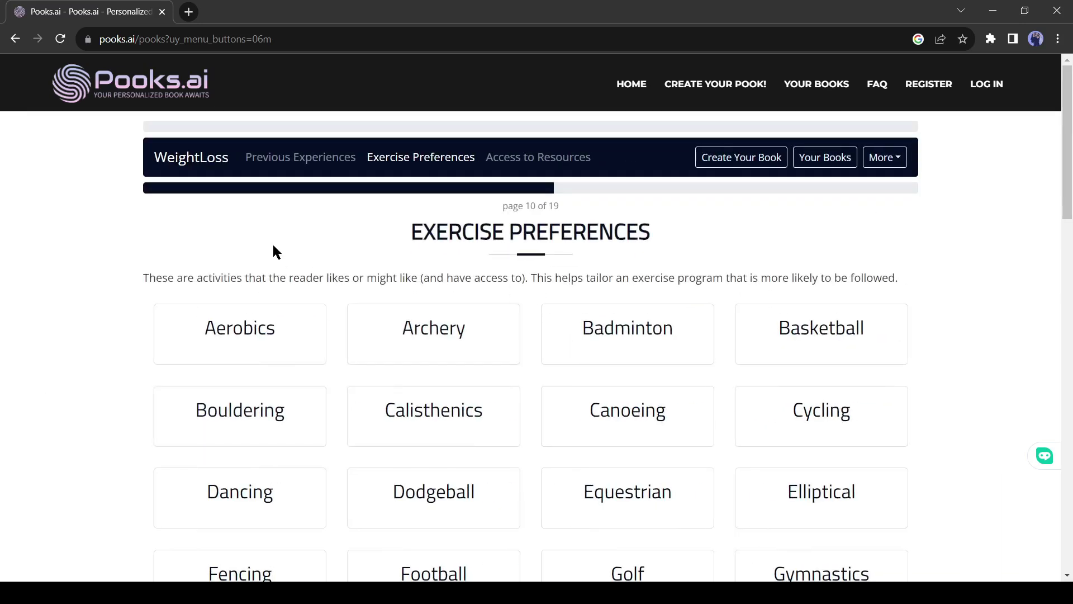
Select Cycling and Walking as the preferred exercises and save.
scroll(488, 286, "down", 1)
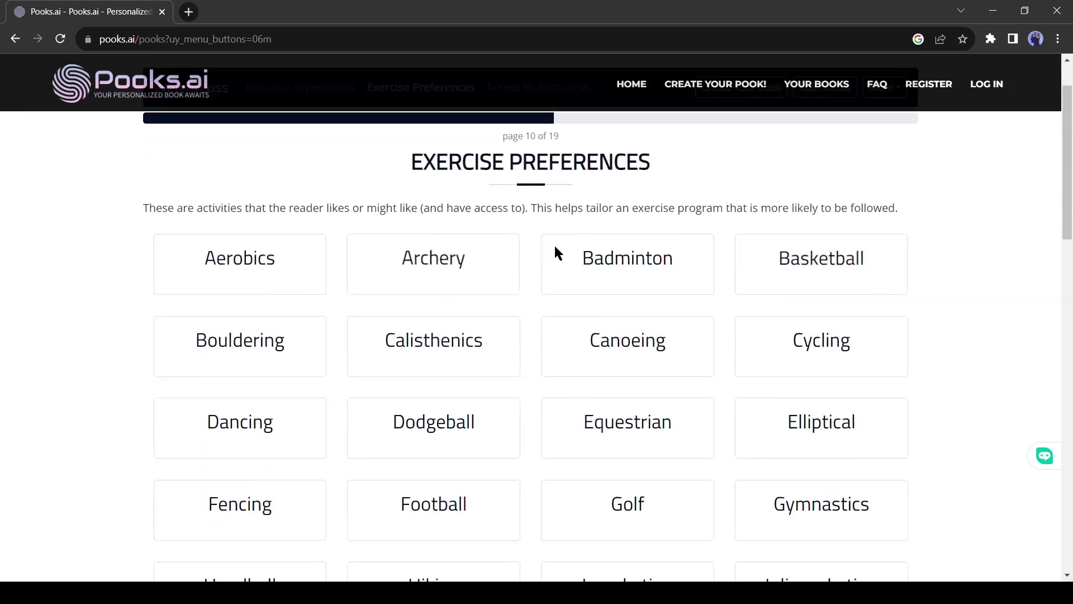
left_click(807, 364)
scroll(420, 372, "down", 5)
scroll(421, 373, "down", 10)
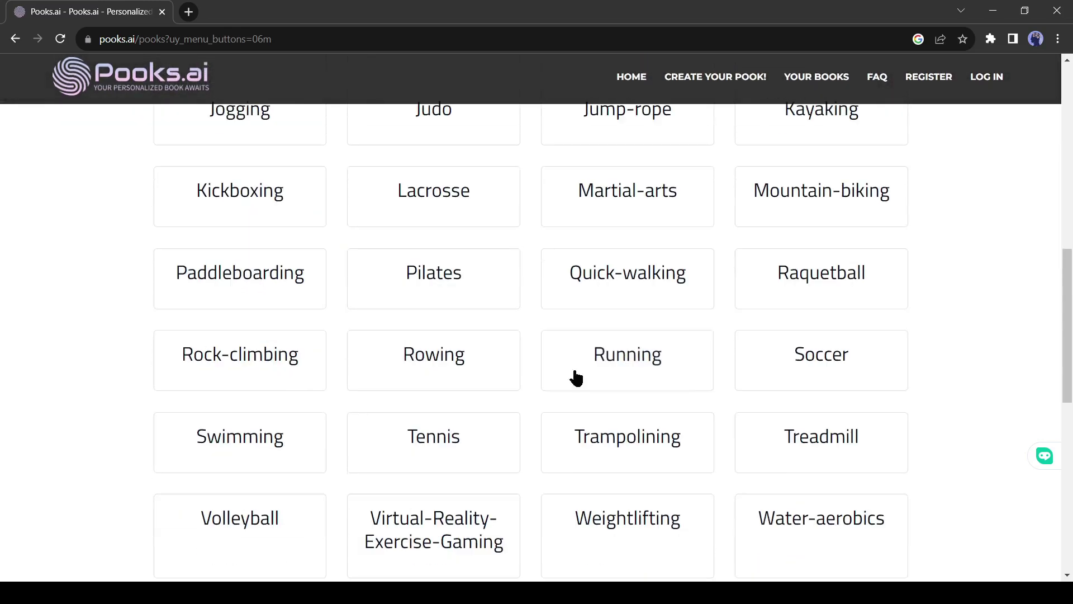
left_click(240, 358)
scroll(475, 391, "down", 4)
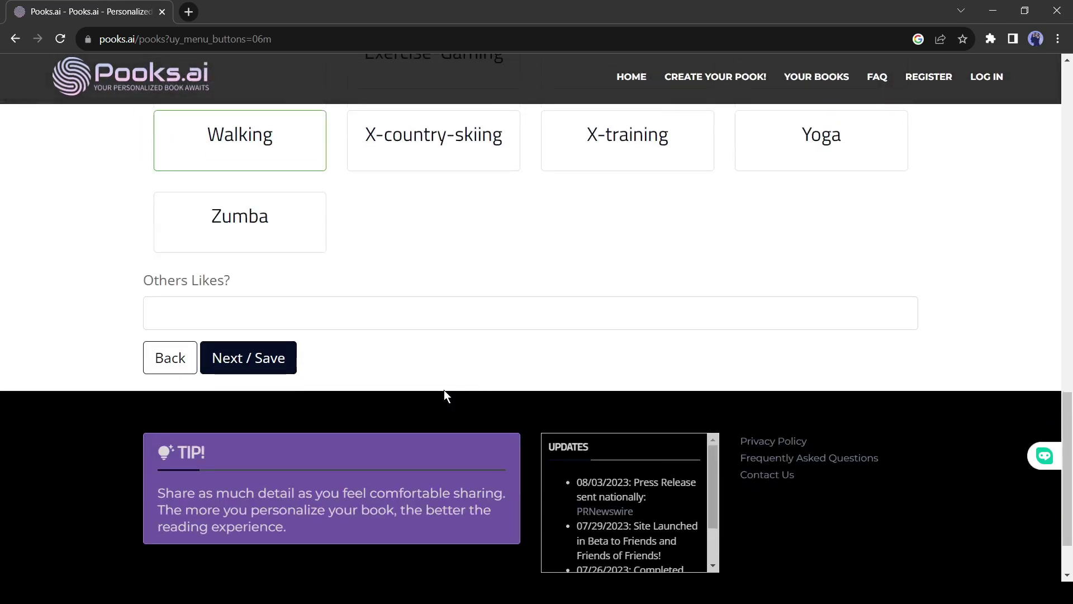
left_click(257, 359)
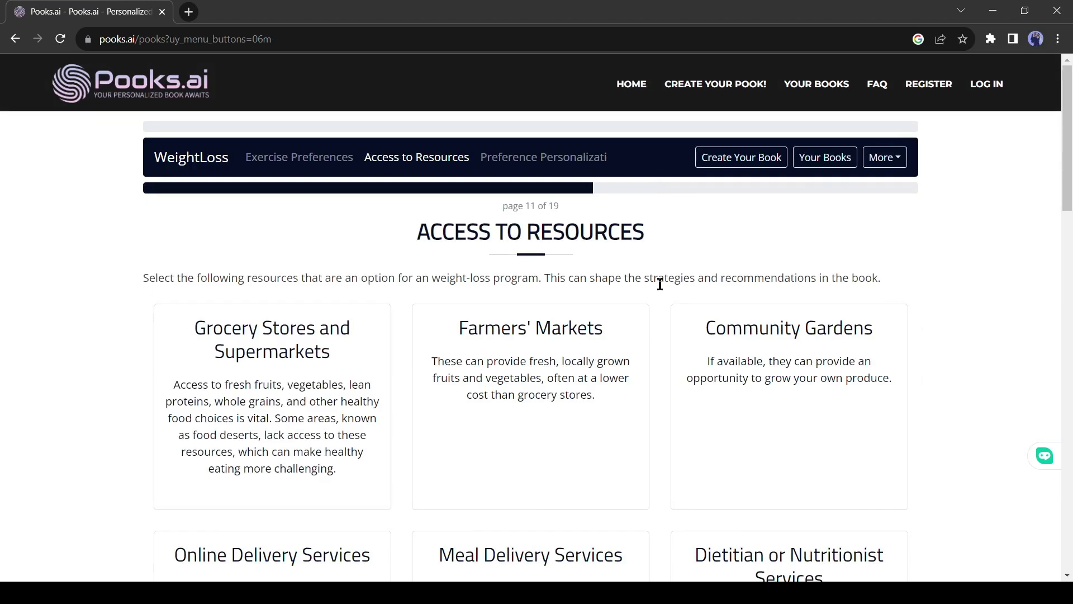
Review the Access to Resources page and save it.
scroll(568, 333, "down", 13)
scroll(362, 353, "up", 12)
scroll(363, 353, "down", 8)
scroll(434, 333, "up", 2)
scroll(259, 412, "down", 14)
left_click(274, 280)
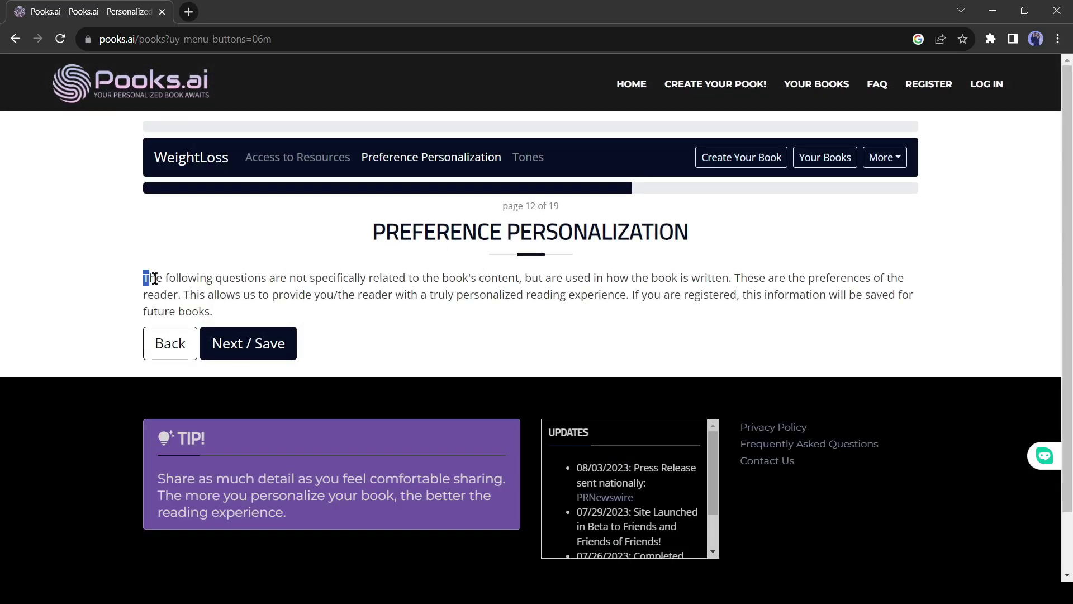
Read through the Preference Personalization explanation.
left_click_drag(143, 281, 451, 279)
left_click(510, 278)
left_click_drag(525, 277, 924, 278)
left_click(176, 298)
left_click_drag(176, 297, 450, 296)
left_click(699, 299)
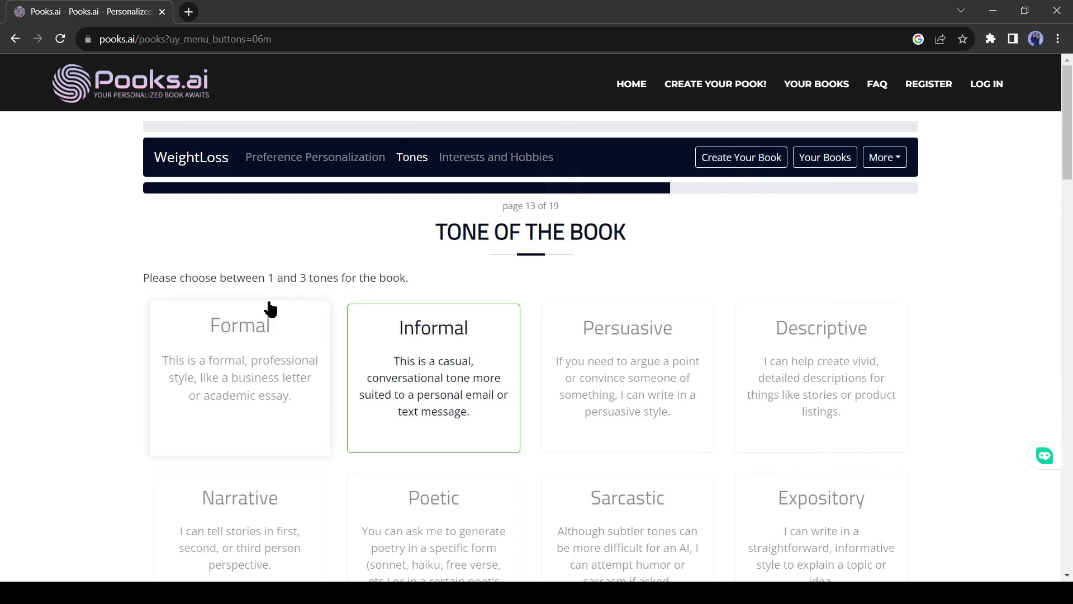
Keep the Informal tone for the book and save it.
scroll(918, 307, "down", 5)
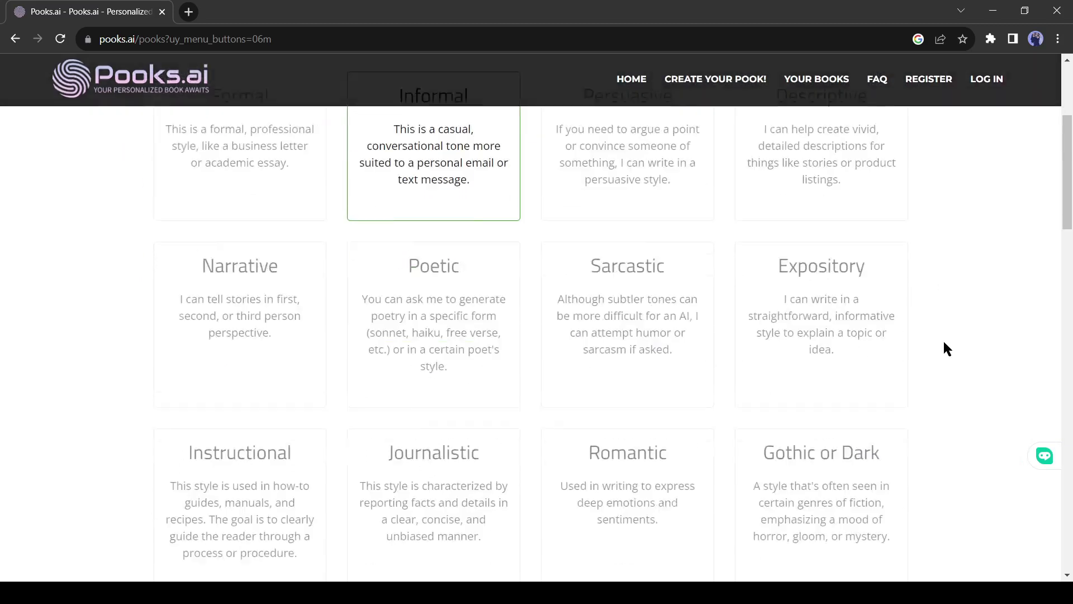
scroll(937, 336, "down", 4)
scroll(937, 336, "down", 4)
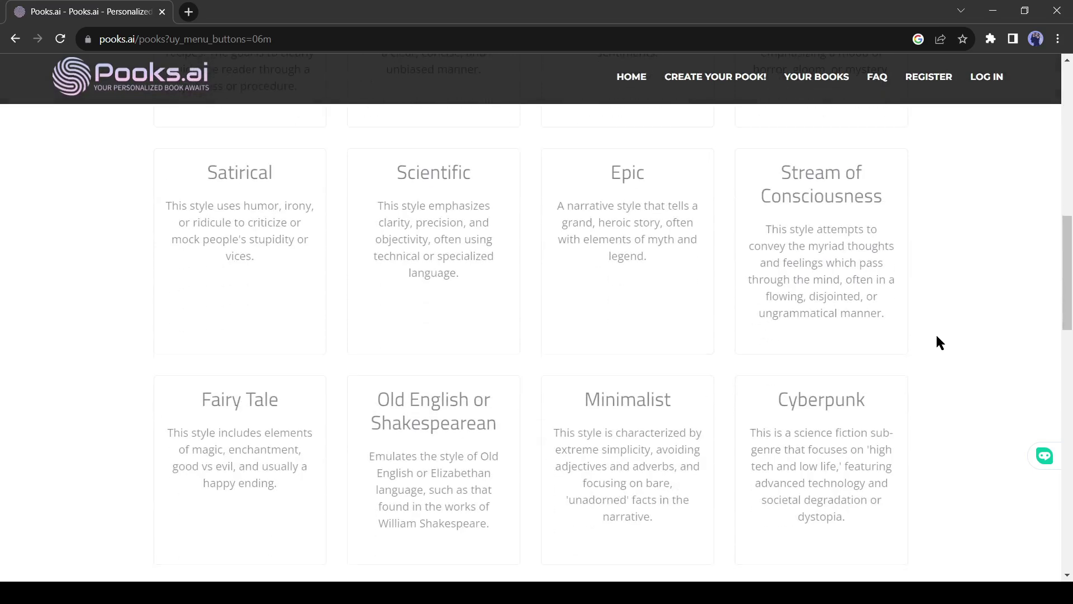
scroll(936, 337, "down", 1)
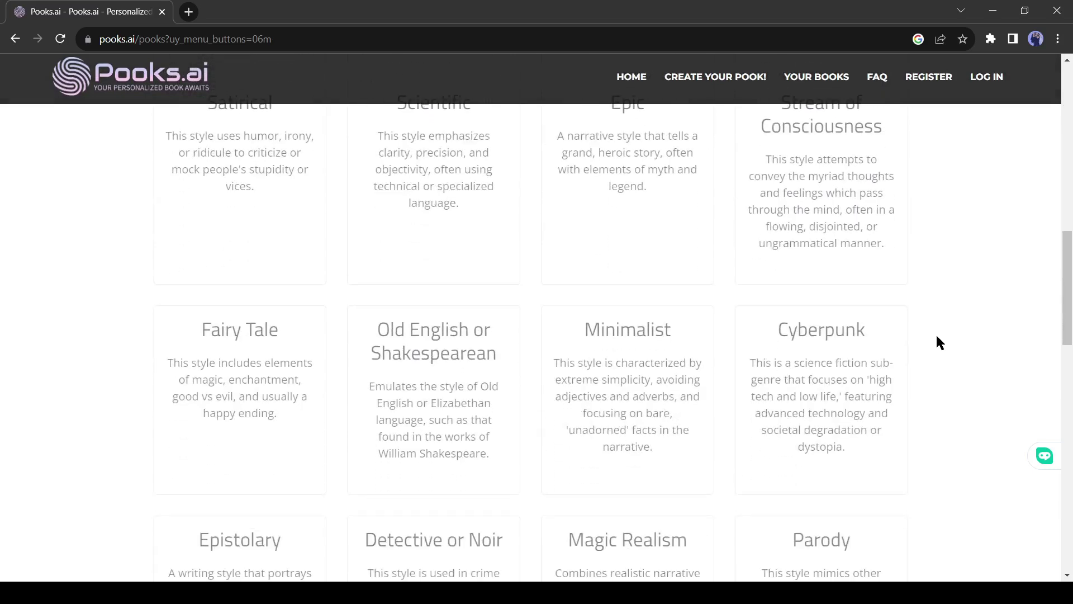
scroll(937, 336, "down", 2)
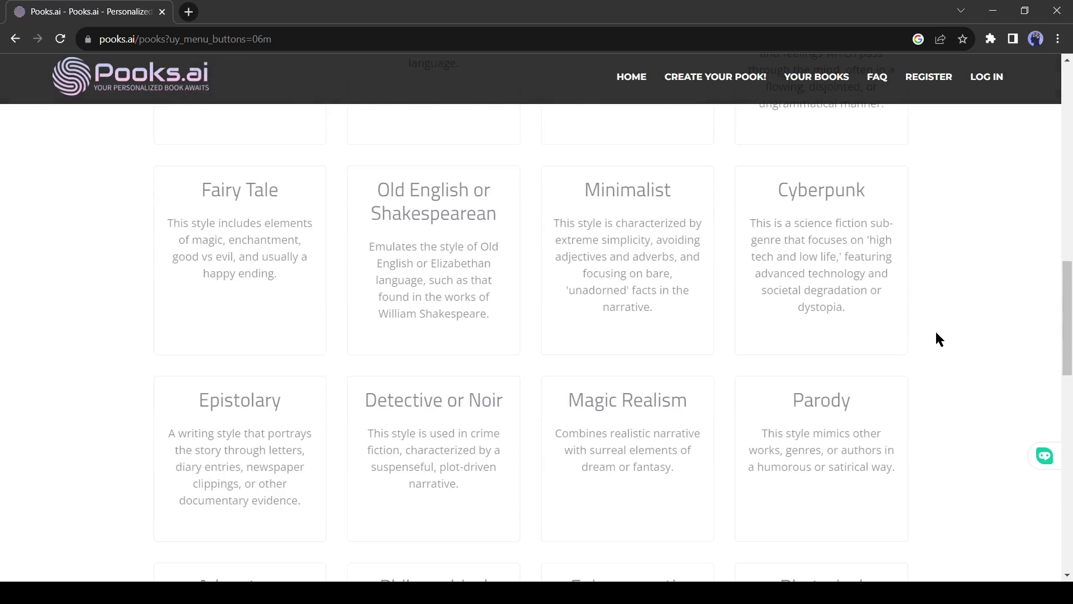
scroll(935, 335, "down", 8)
scroll(482, 371, "up", 15)
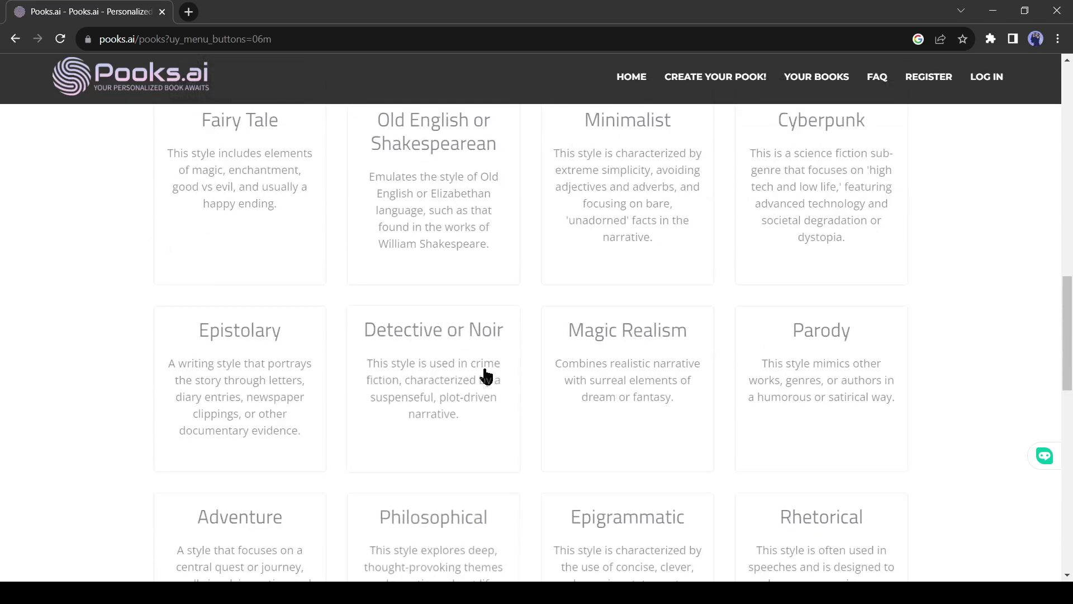
scroll(417, 363, "down", 15)
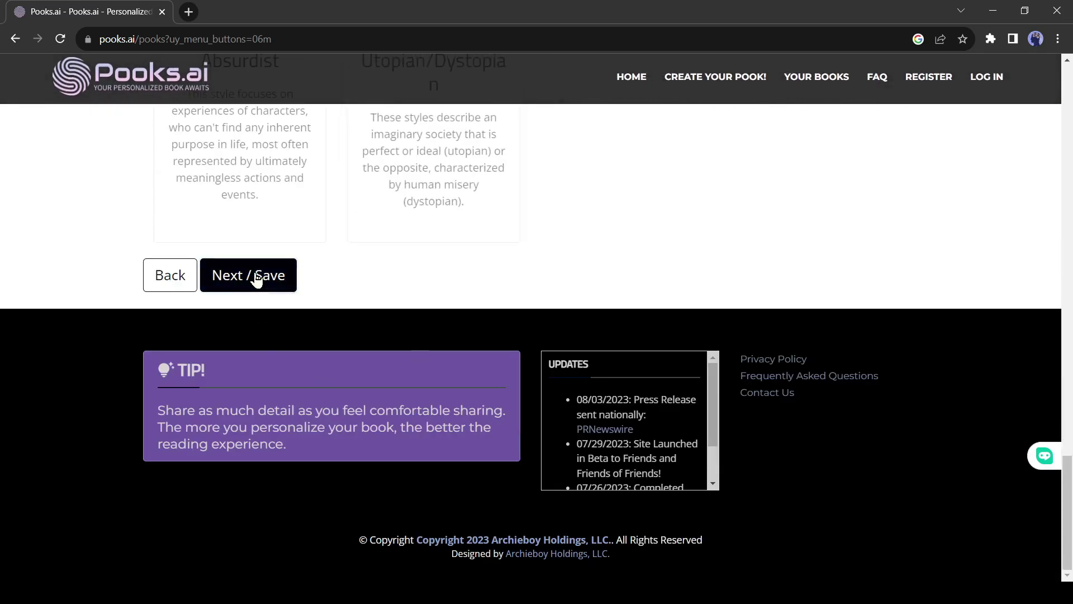
left_click(257, 280)
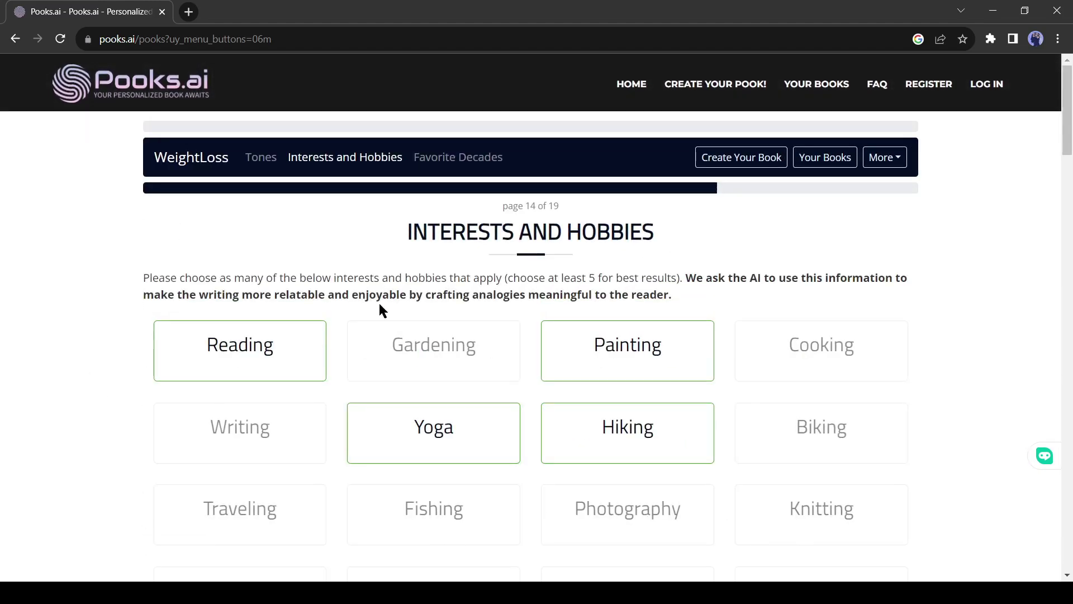
Save the hobbies and add The Connected 2010s beside The Digital 2000s.
scroll(604, 401, "down", 20)
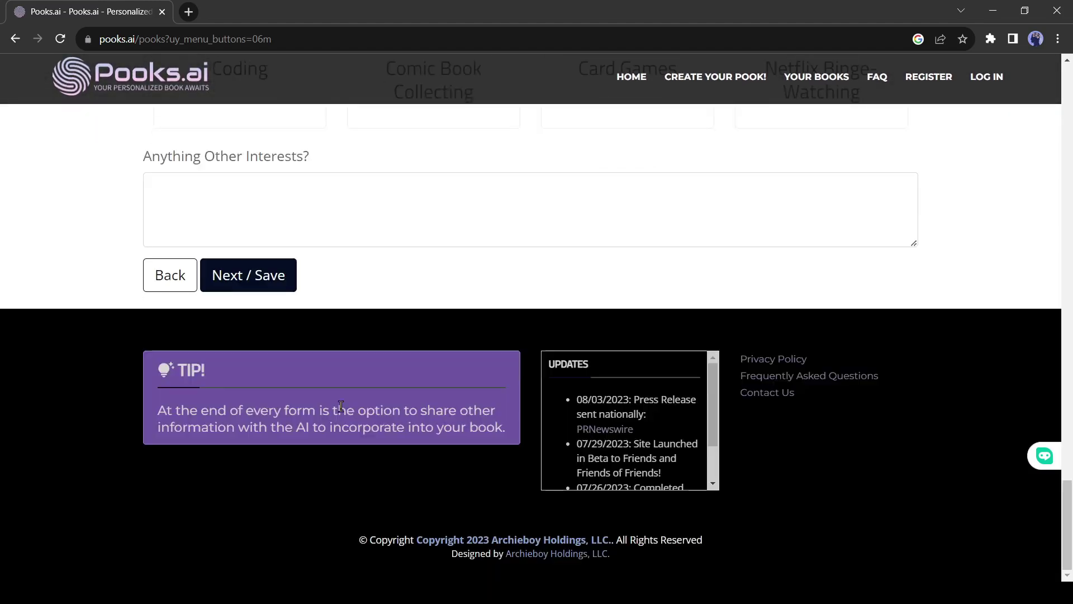
left_click(250, 274)
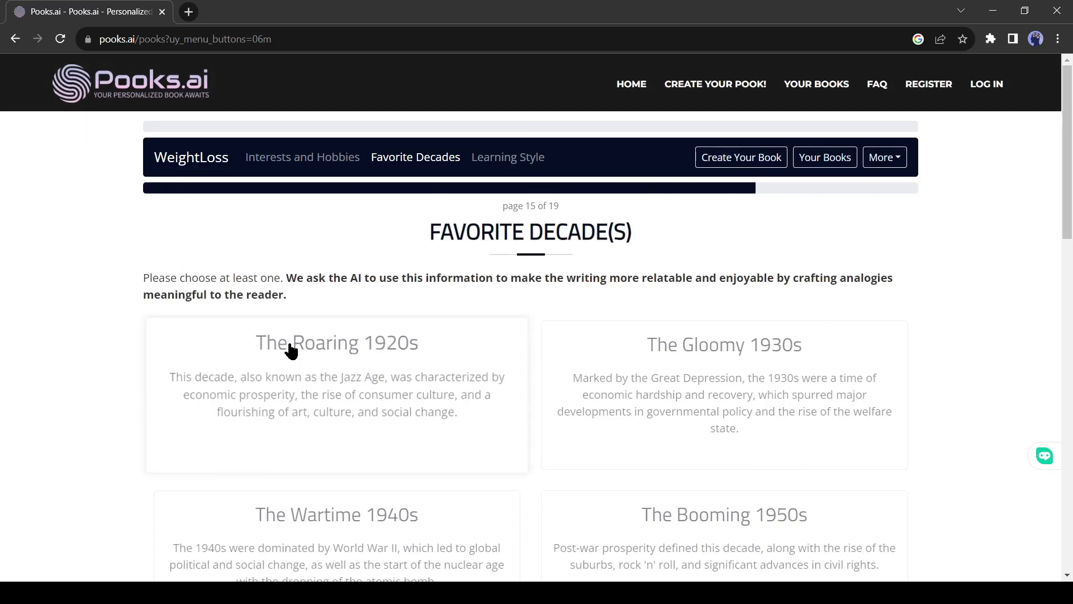
scroll(568, 344, "down", 10)
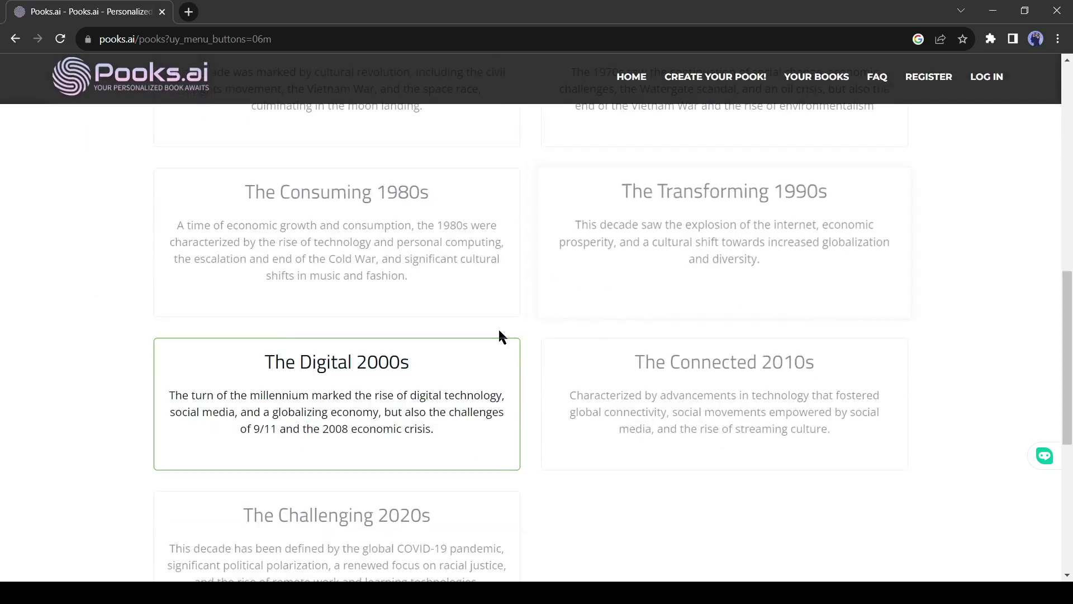
left_click(718, 385)
scroll(500, 378, "down", 5)
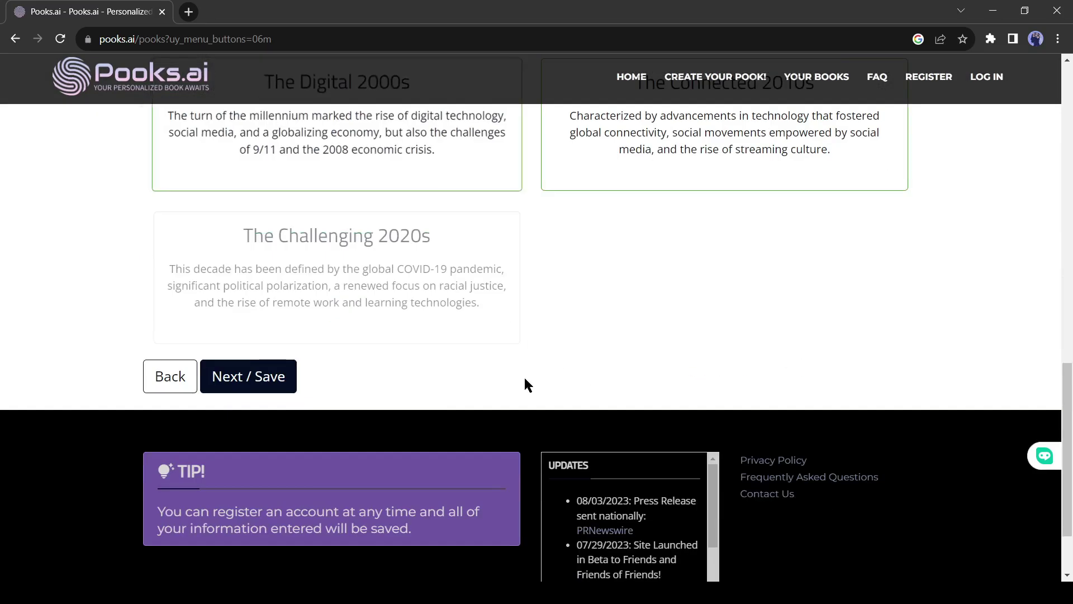
left_click(246, 384)
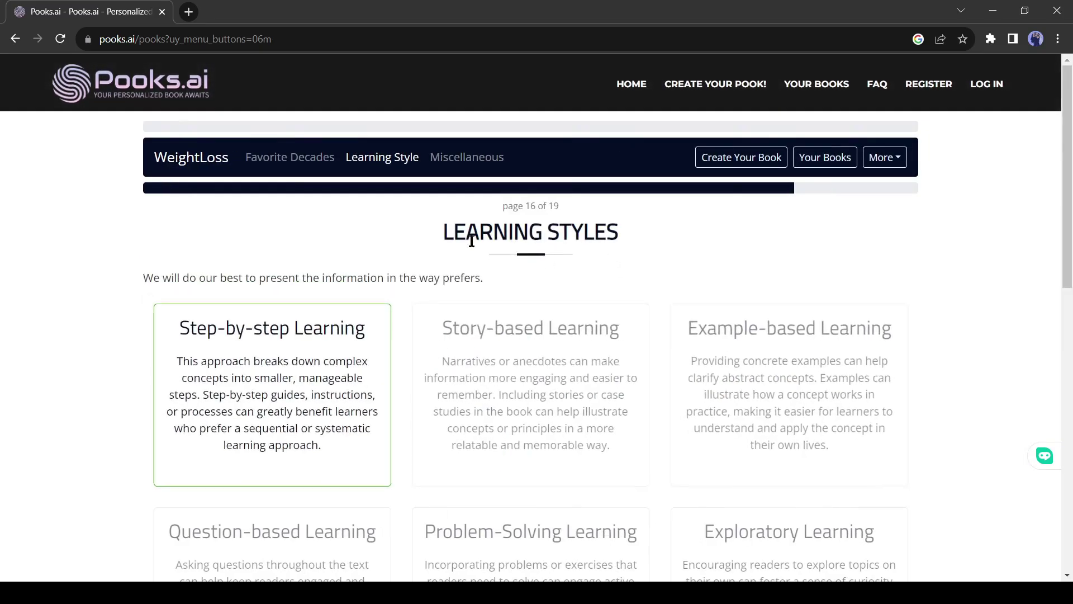
Keep Step-by-step Learning, leave Miscellaneous notes blank, and generate suggested book titles.
left_click_drag(447, 230, 605, 231)
left_click(611, 230)
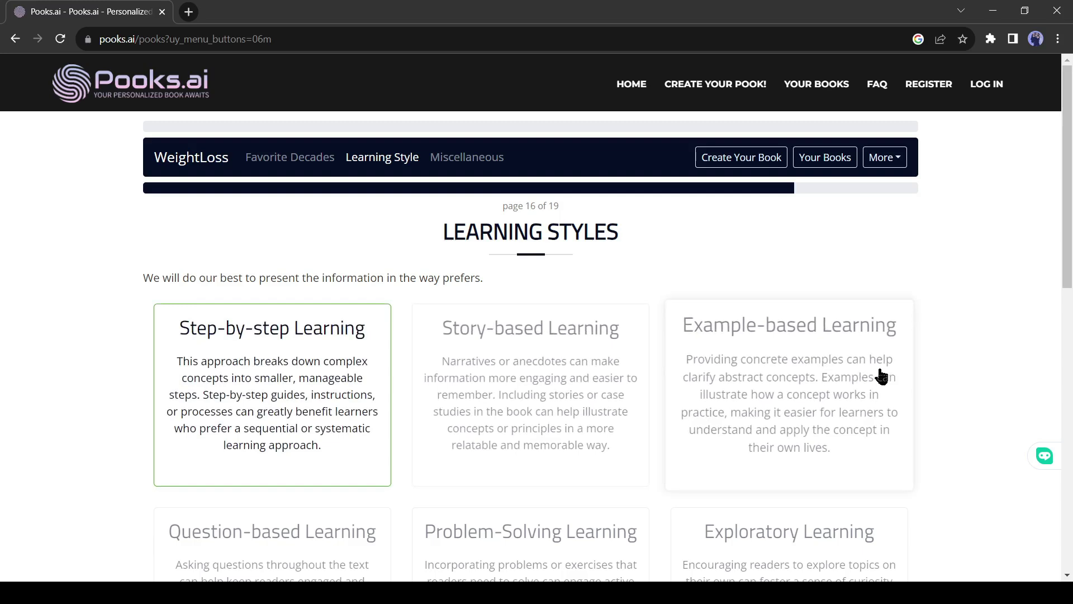
scroll(887, 380, "down", 3)
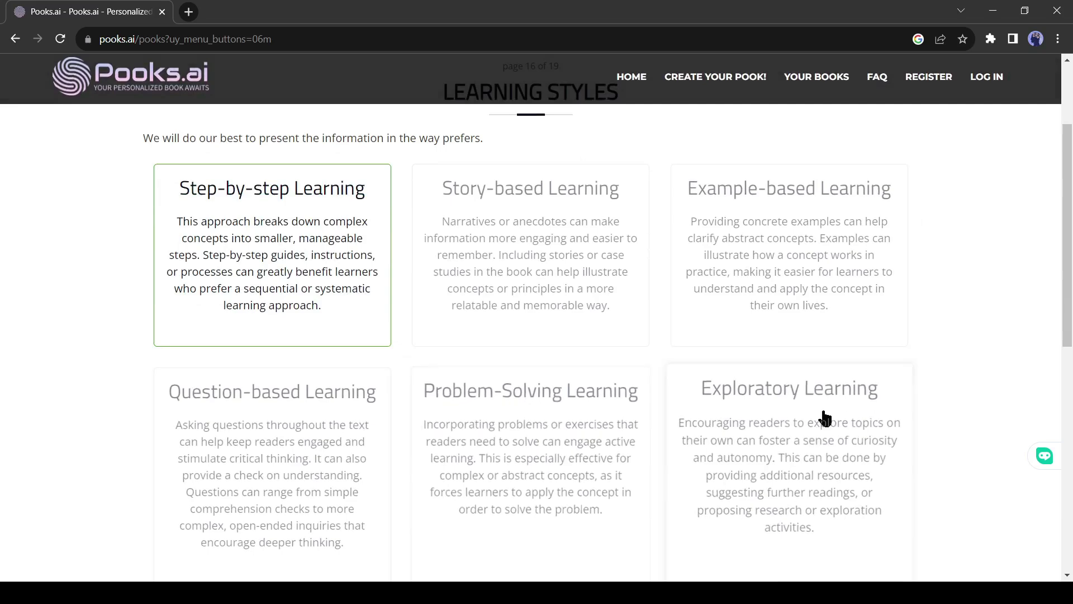
scroll(818, 428, "down", 5)
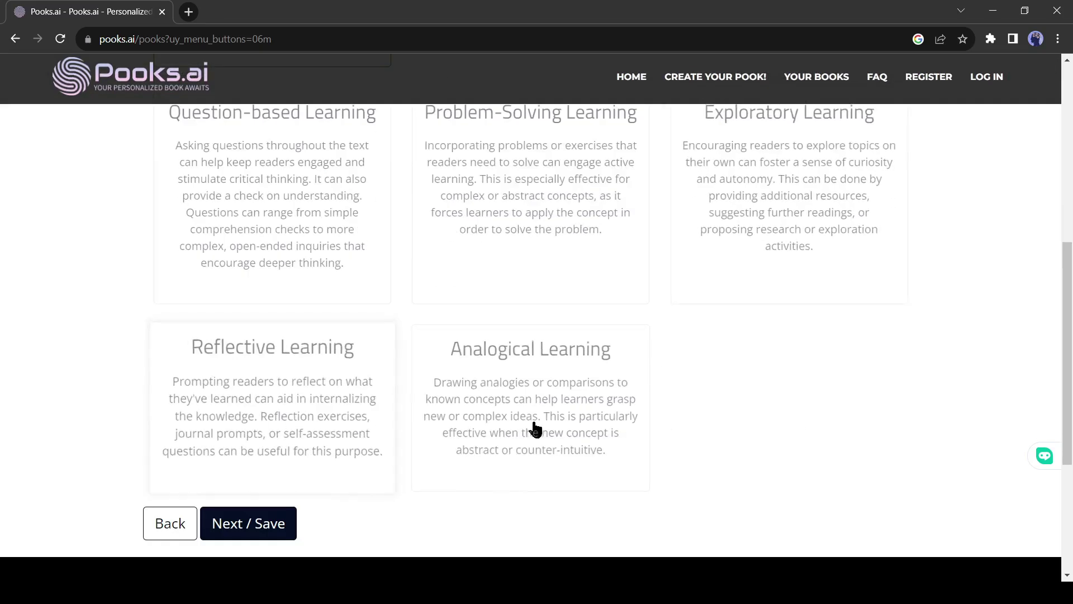
scroll(474, 438, "up", 8)
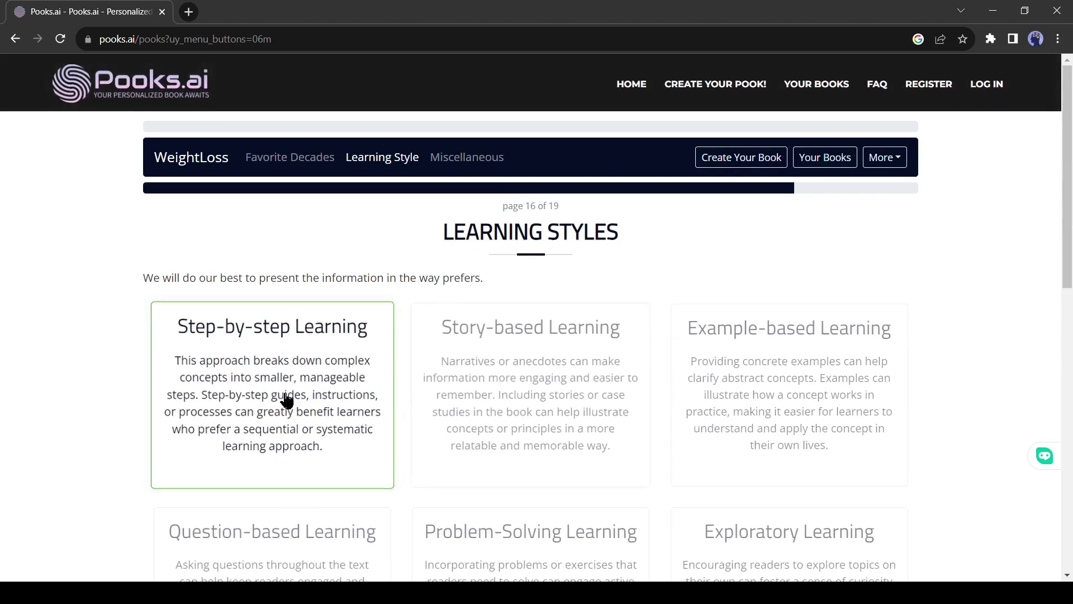
scroll(287, 400, "down", 10)
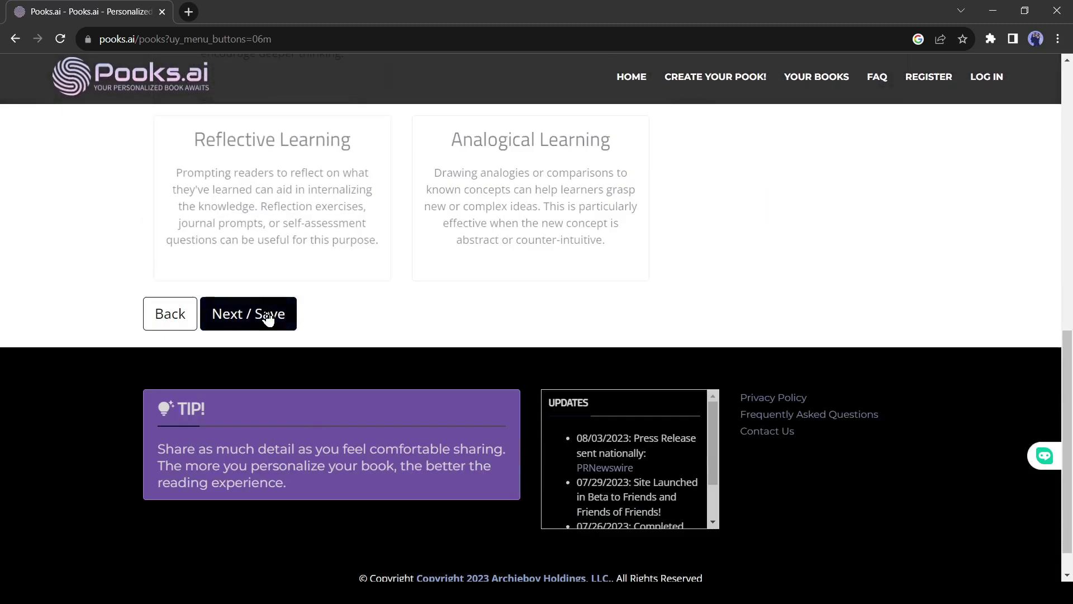
left_click(268, 316)
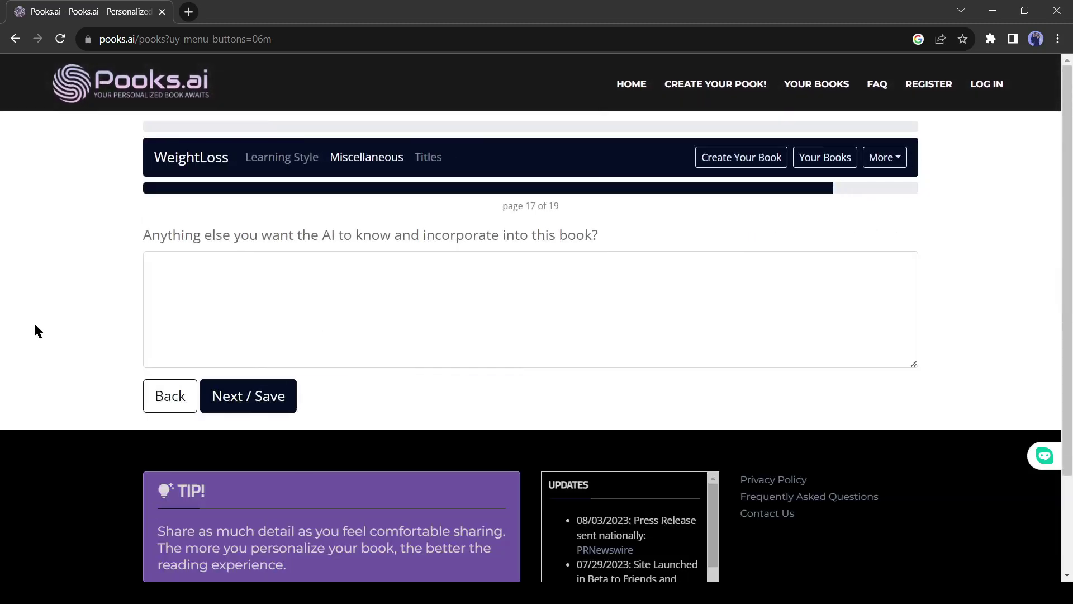
left_click(373, 235)
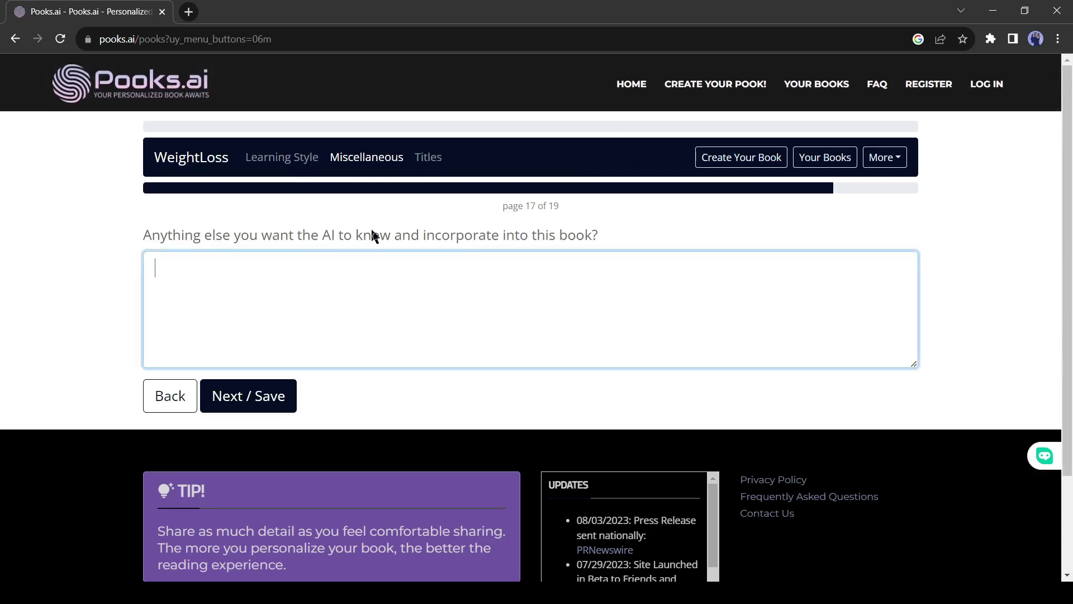
left_click(284, 399)
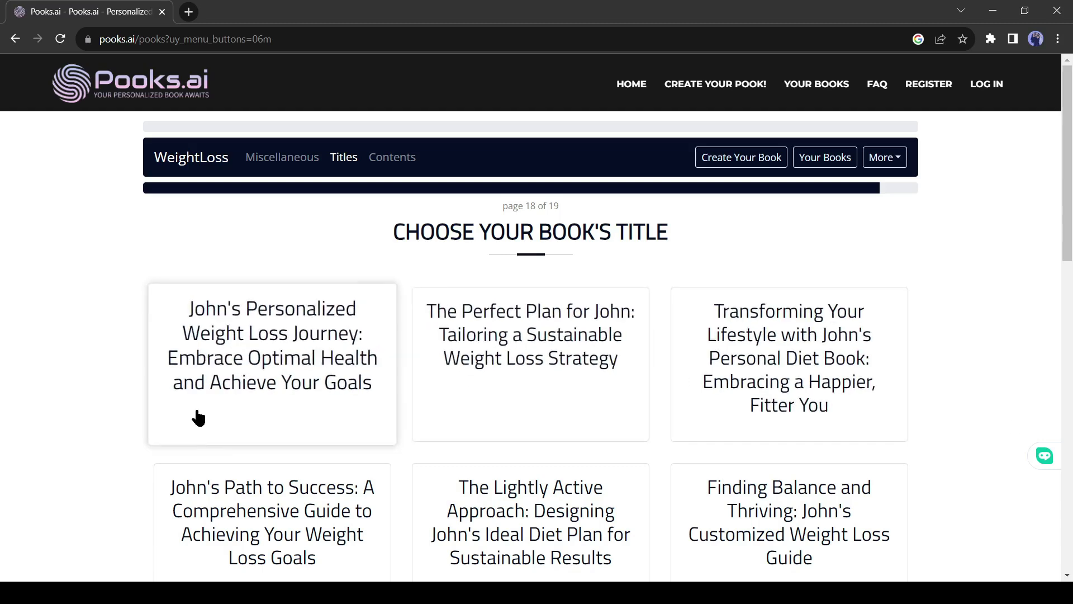
Choose 'Unlocking Your Potential' as the title and generate its preface and table of contents.
scroll(554, 403, "down", 10)
scroll(400, 354, "up", 1)
left_click(548, 296)
left_click(273, 412)
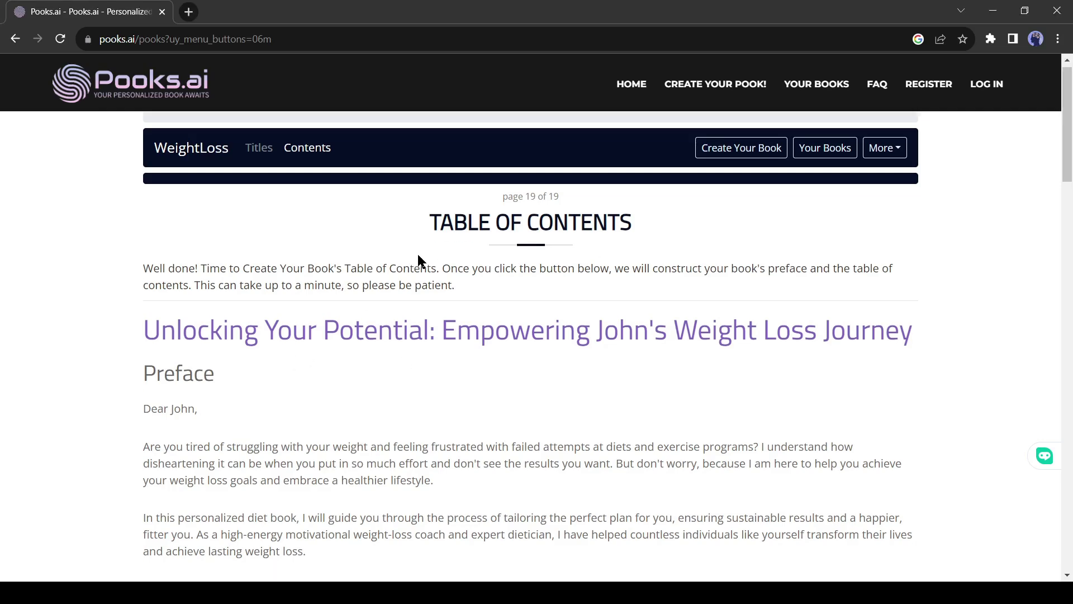
scroll(346, 325, "down", 4)
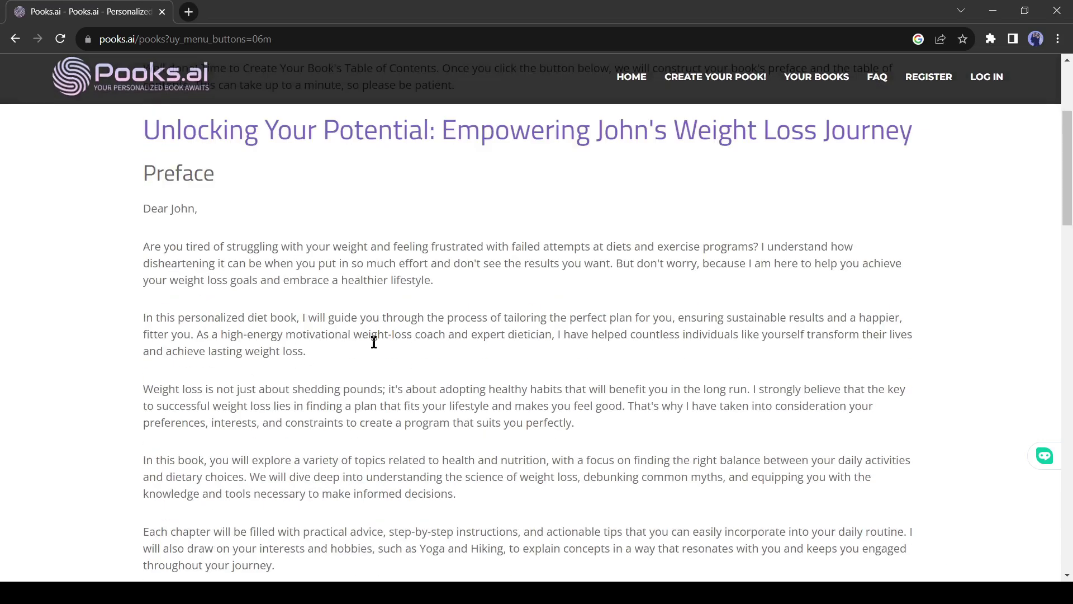
scroll(374, 342, "down", 5)
Play the audiobook sample and change its playback speed from the gear menu.
left_click(162, 406)
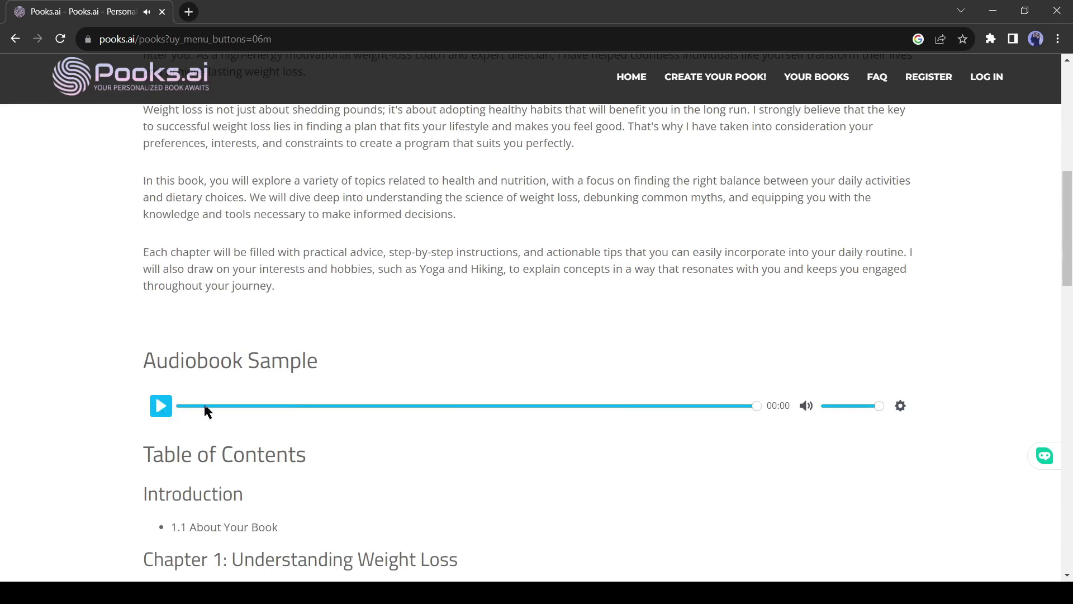
scroll(687, 369, "down", 1)
left_click(898, 303)
left_click(898, 304)
scroll(168, 391, "down", 3)
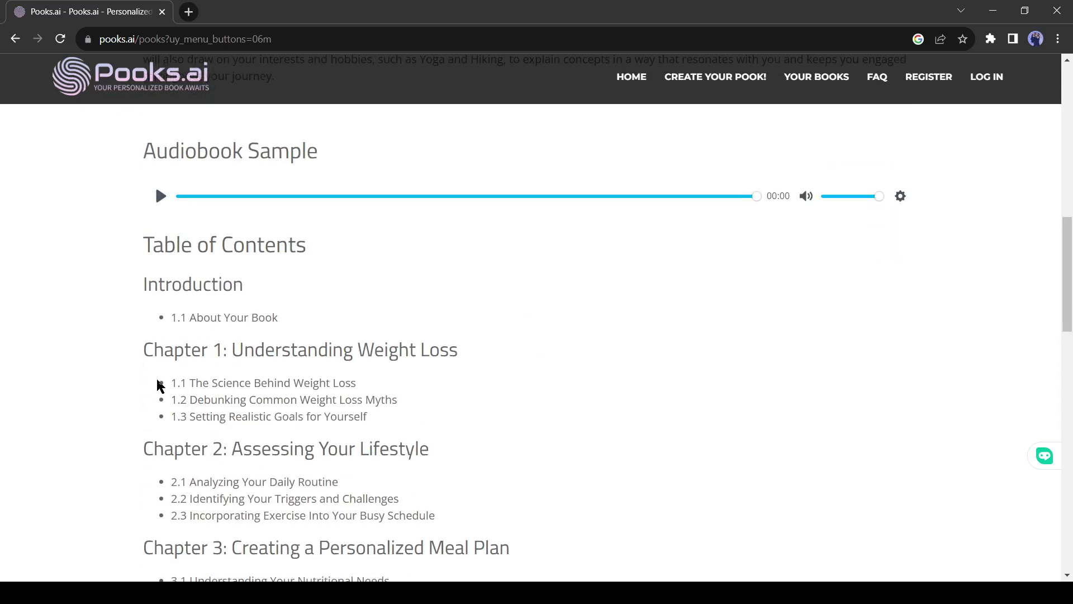
scroll(148, 355, "down", 5)
Review the chapter list, then open and close Make Changes without proposing edits.
left_click_drag(246, 368, 455, 369)
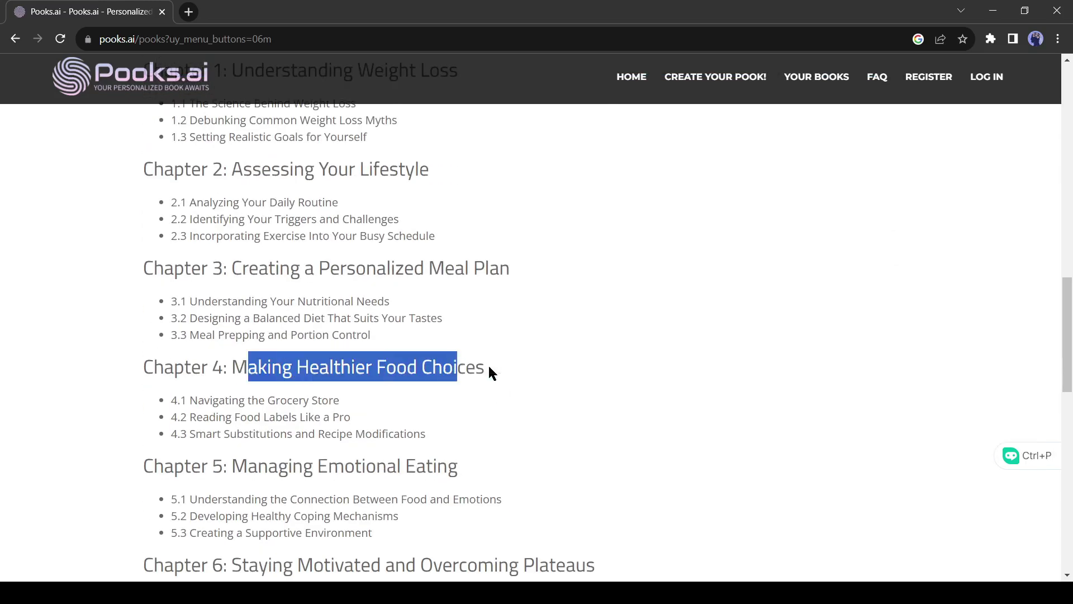
left_click(252, 340)
scroll(322, 364, "down", 7)
scroll(322, 371, "down", 5)
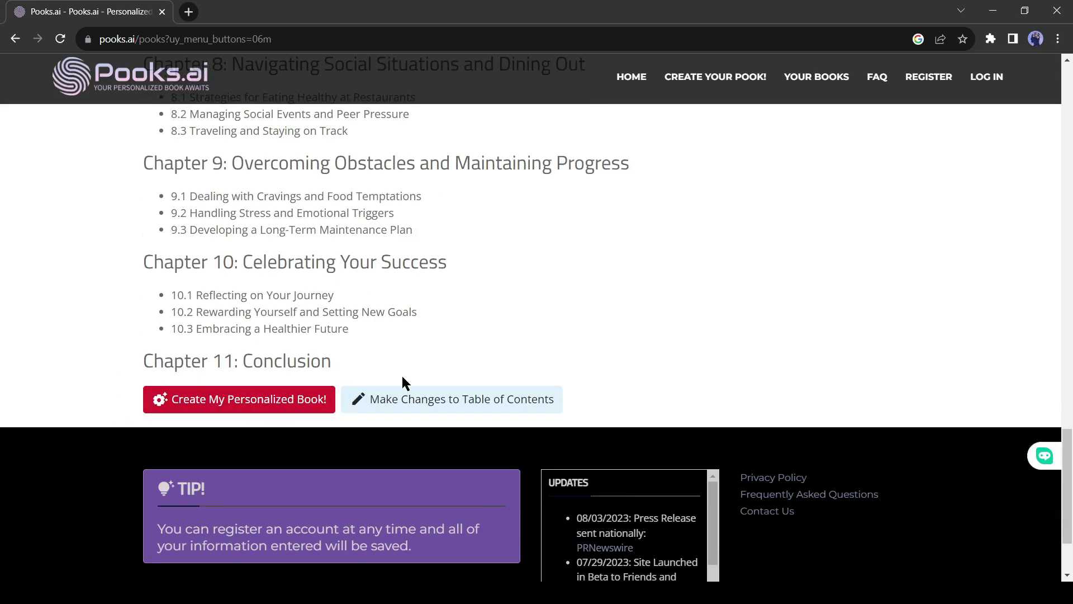
scroll(334, 368, "up", 1)
left_click(419, 473)
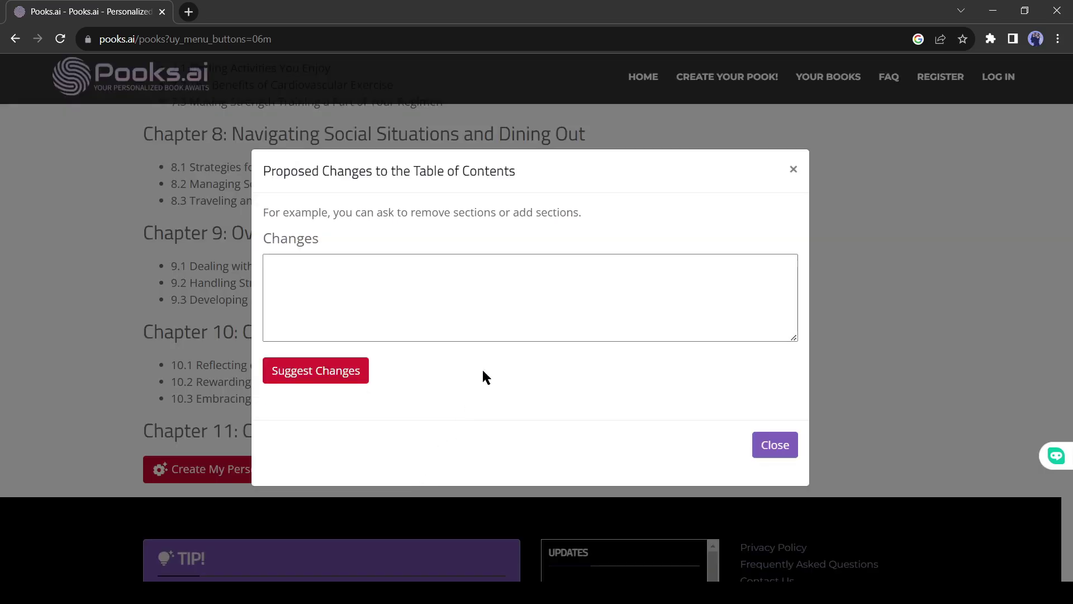
left_click(793, 169)
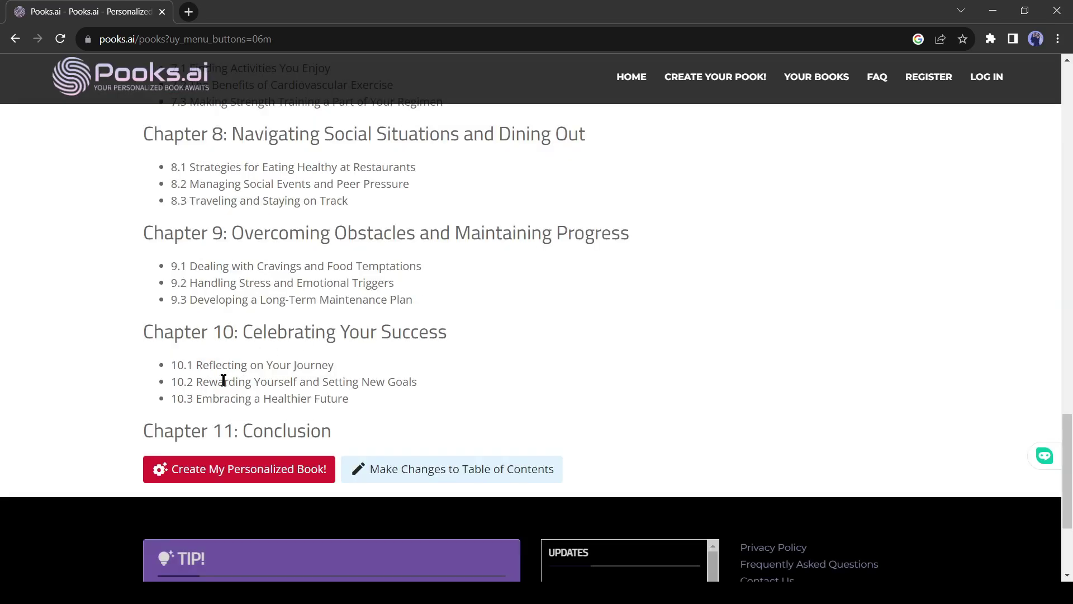
Start the personalized book and register with an e-mail address, name and password.
left_click(231, 472)
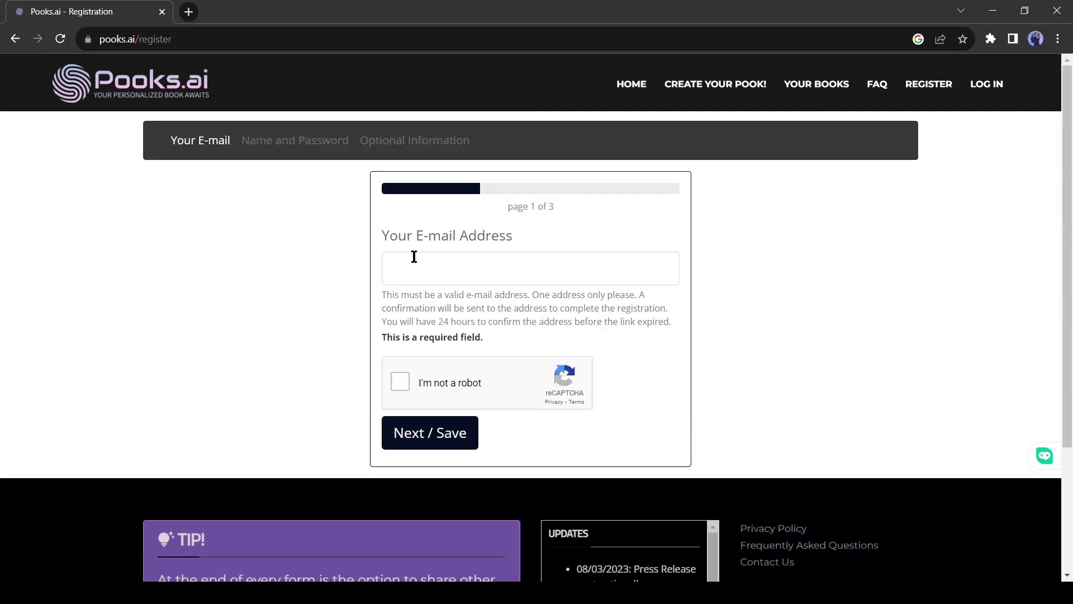
left_click(415, 262)
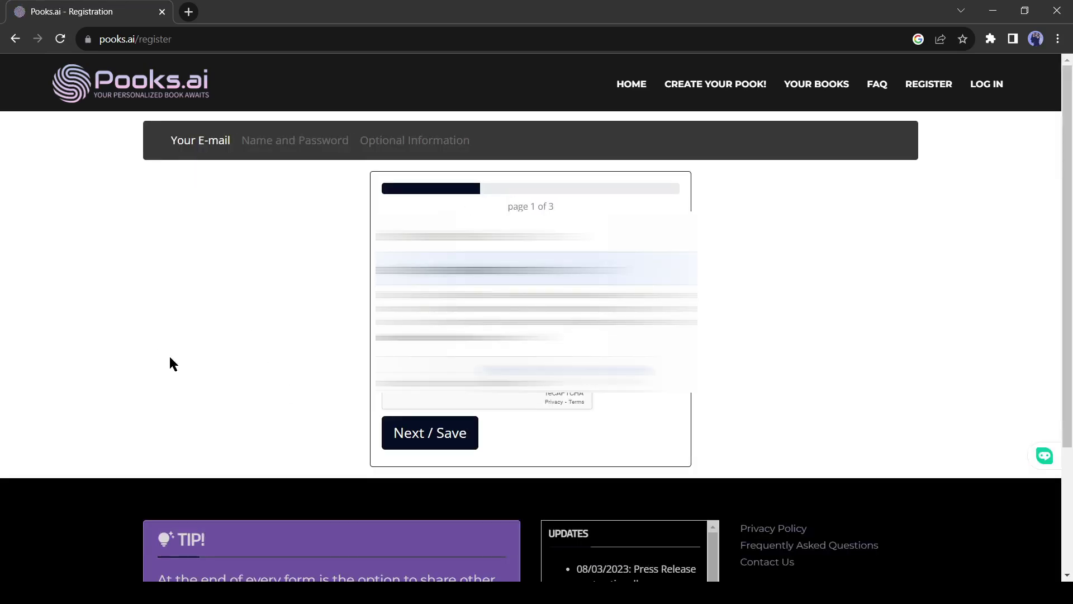
key("Return")
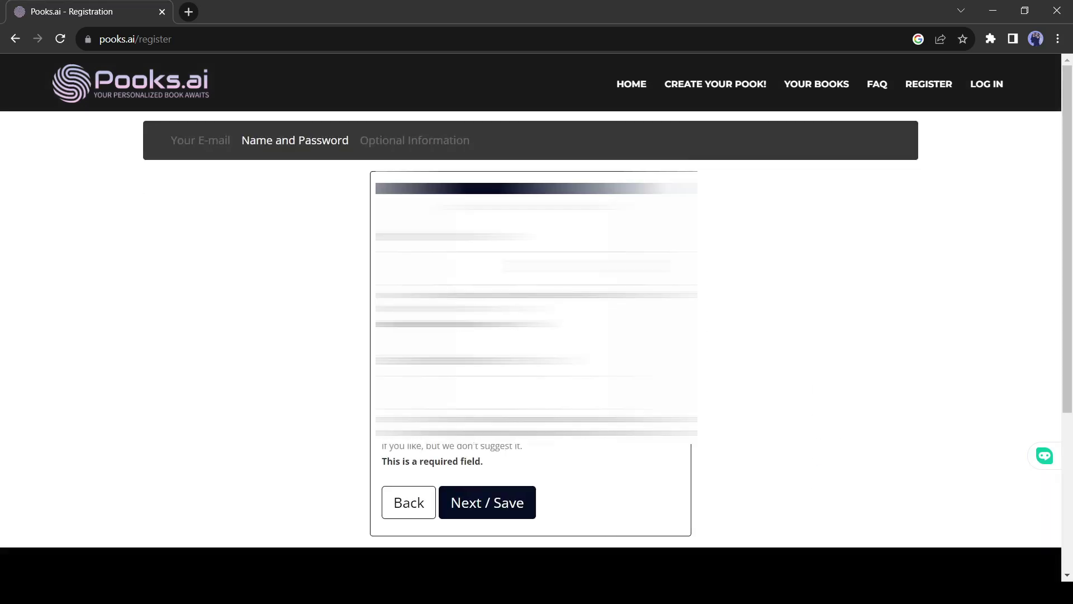
left_click(503, 268)
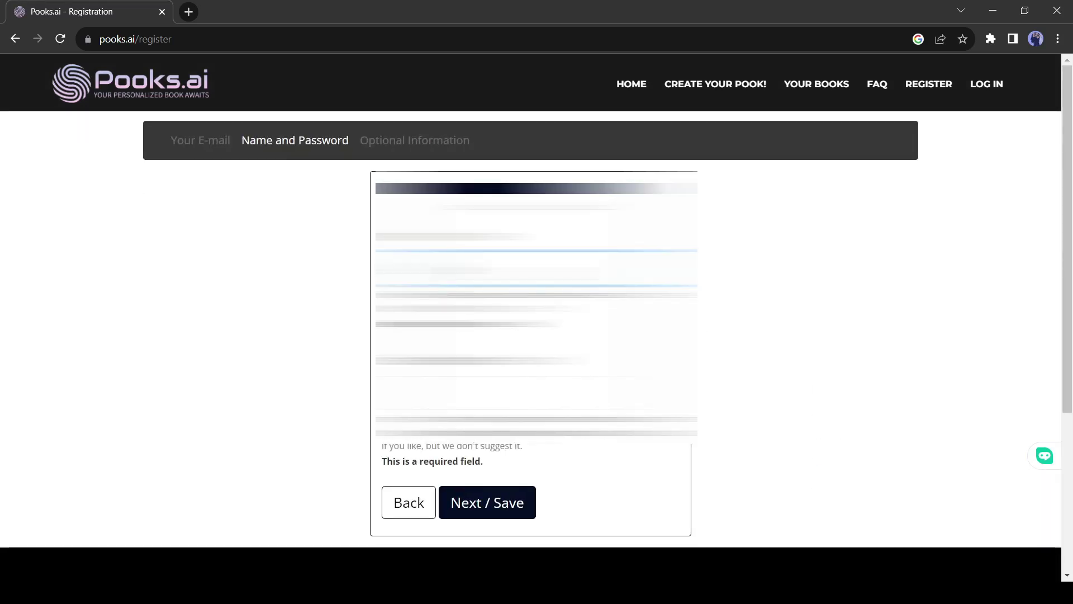
left_click(522, 505)
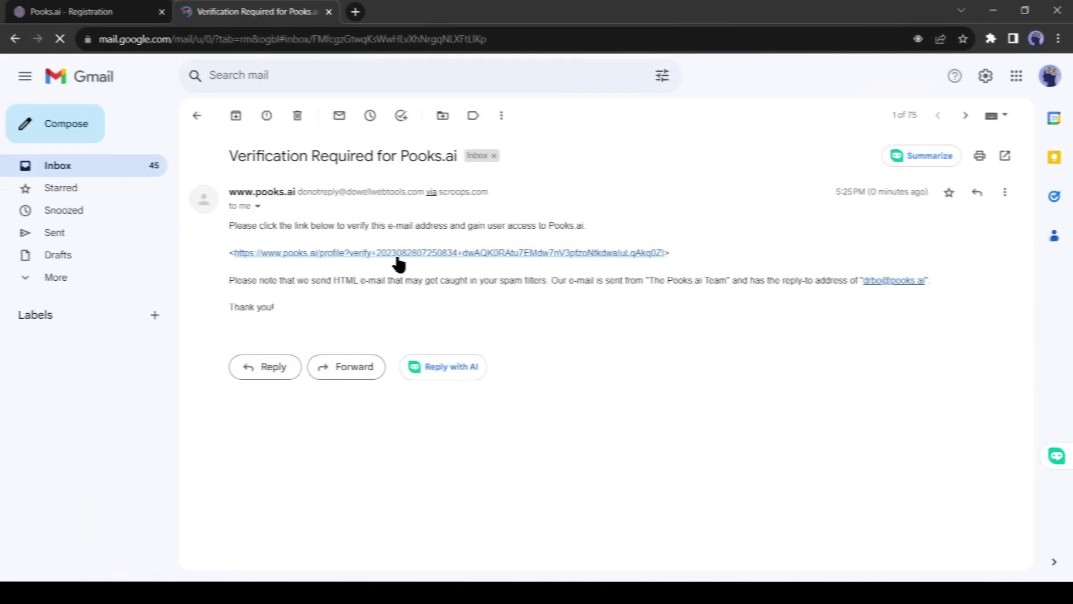
Confirm the account via the verify link in the Pooks.ai verification e-mail.
left_click(398, 254)
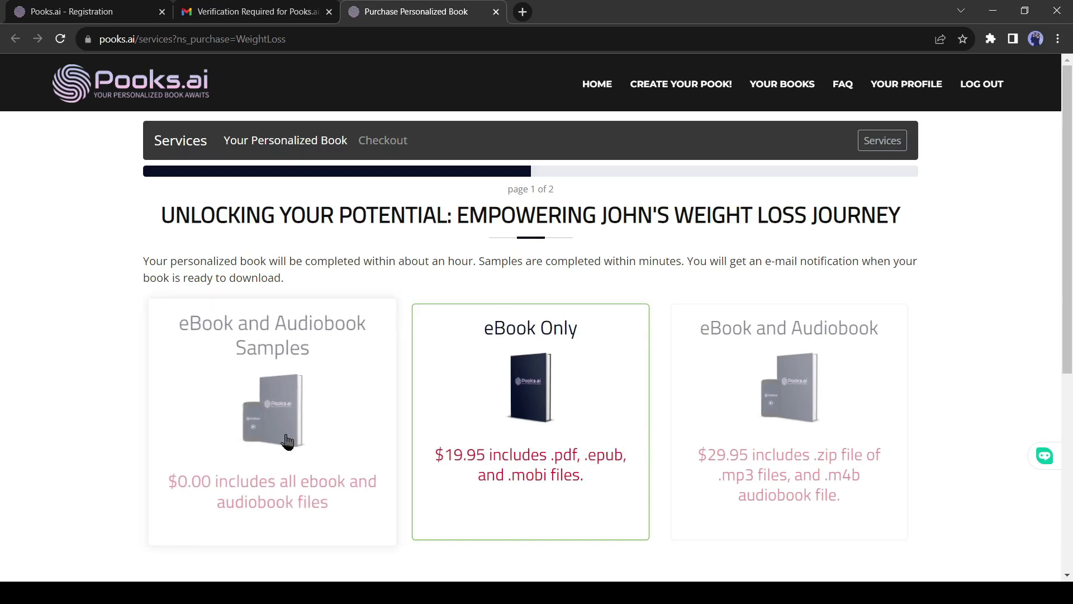
Select the free eBook and Audiobook Samples option and look over the checkout page.
left_click(229, 414)
scroll(257, 401, "down", 3)
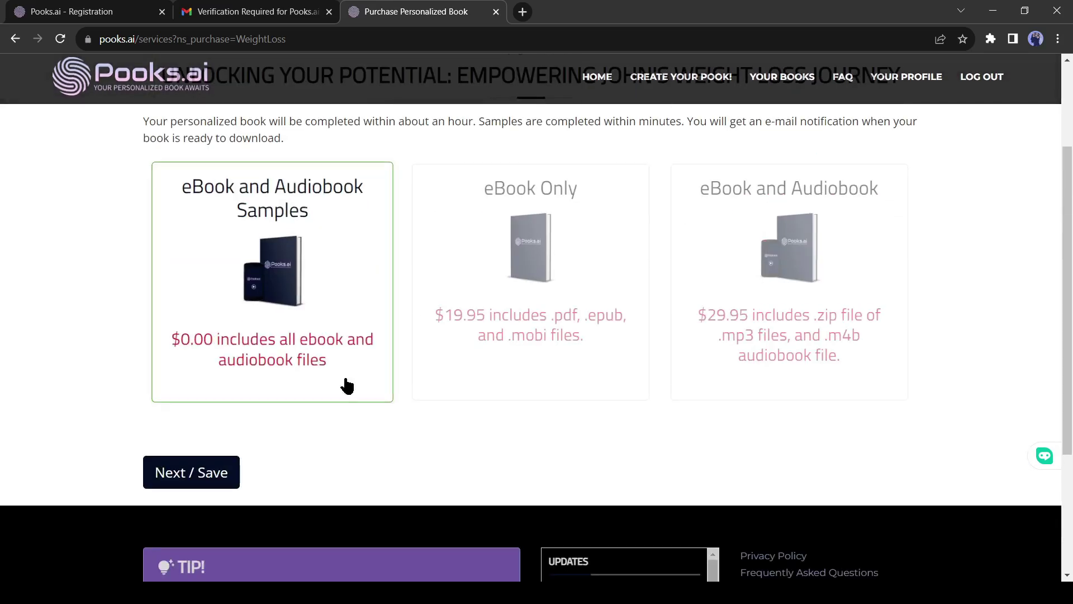
scroll(351, 442, "down", 5)
scroll(327, 477, "up", 5)
scroll(255, 459, "down", 10)
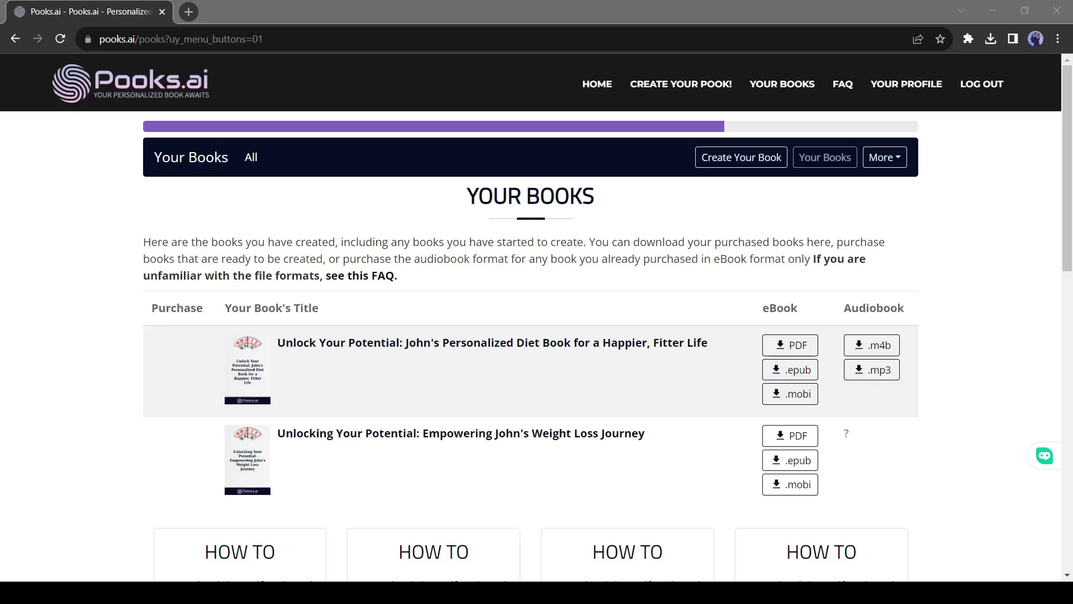
left_click(615, 195)
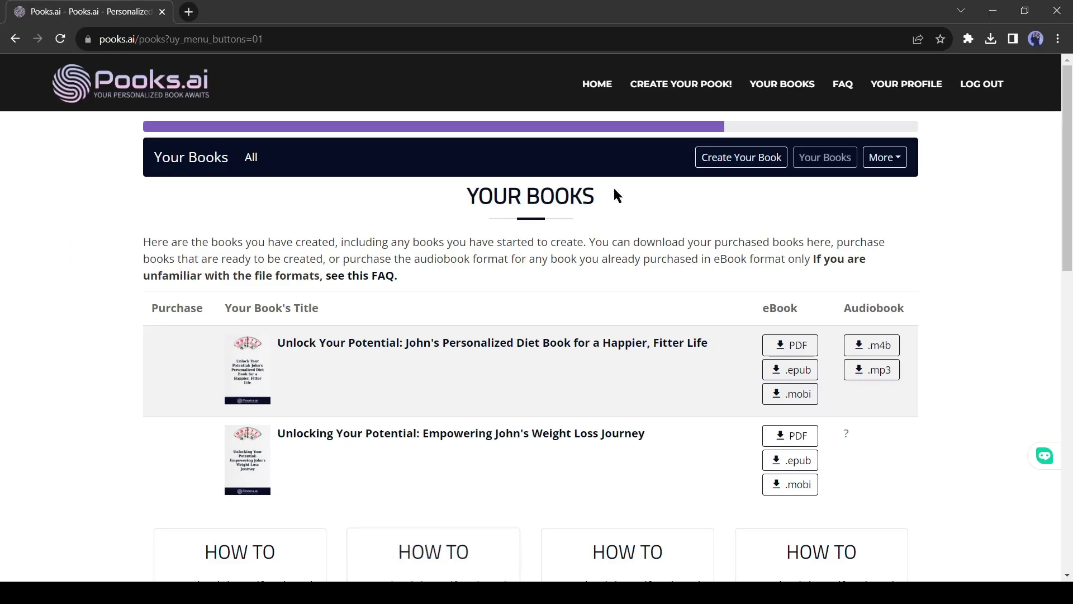
left_click_drag(350, 347, 576, 345)
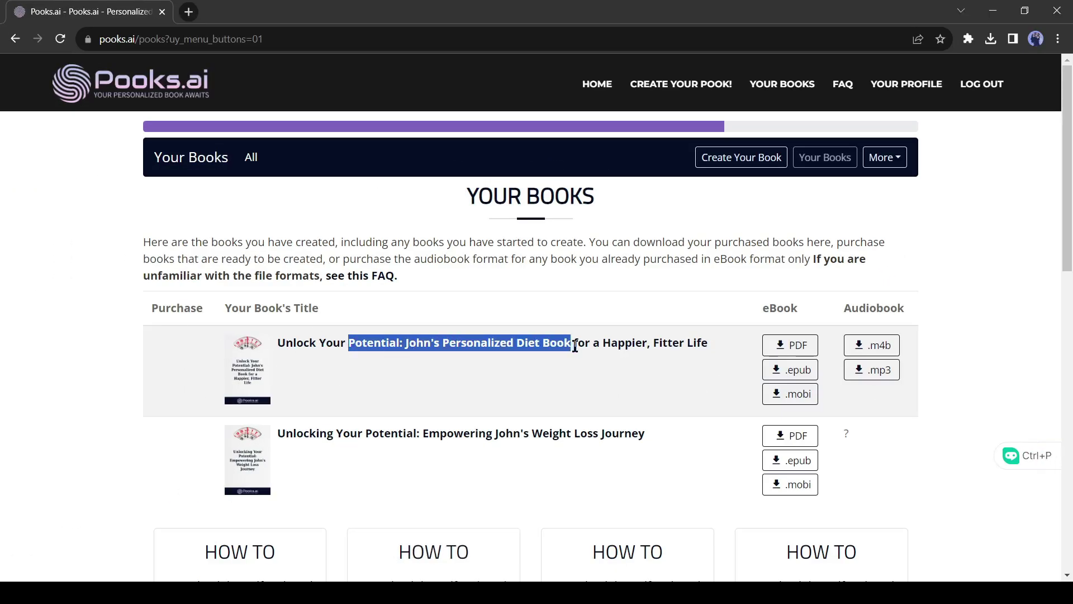
left_click_drag(693, 334, 696, 339)
left_click(699, 343)
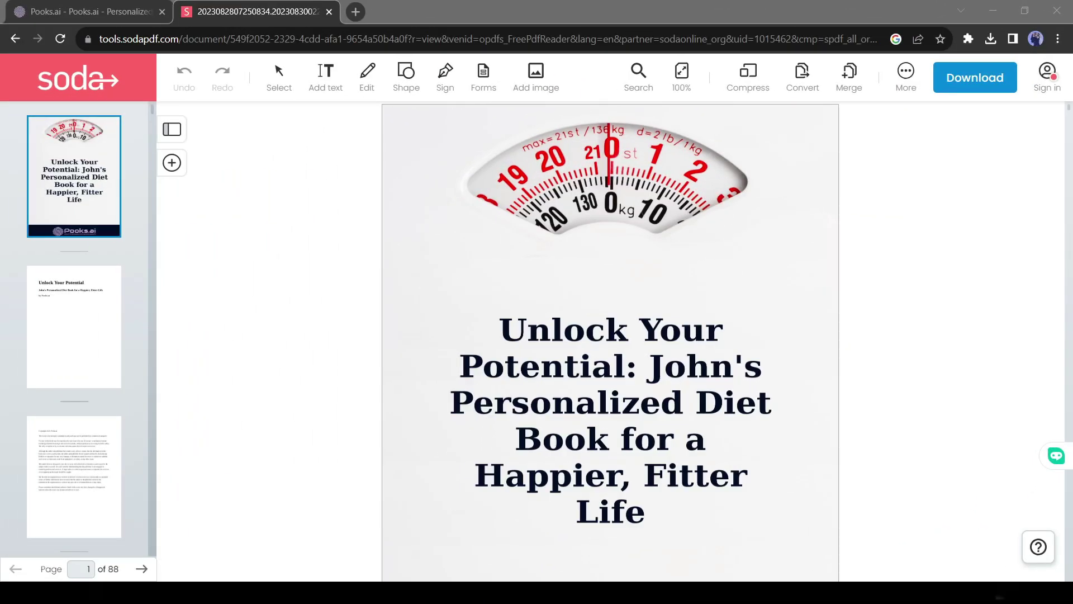
Scroll the 'Unlocking Your Potential' PDF from the cover and contents to about page 20.
scroll(985, 254, "down", 15)
scroll(1029, 276, "down", 15)
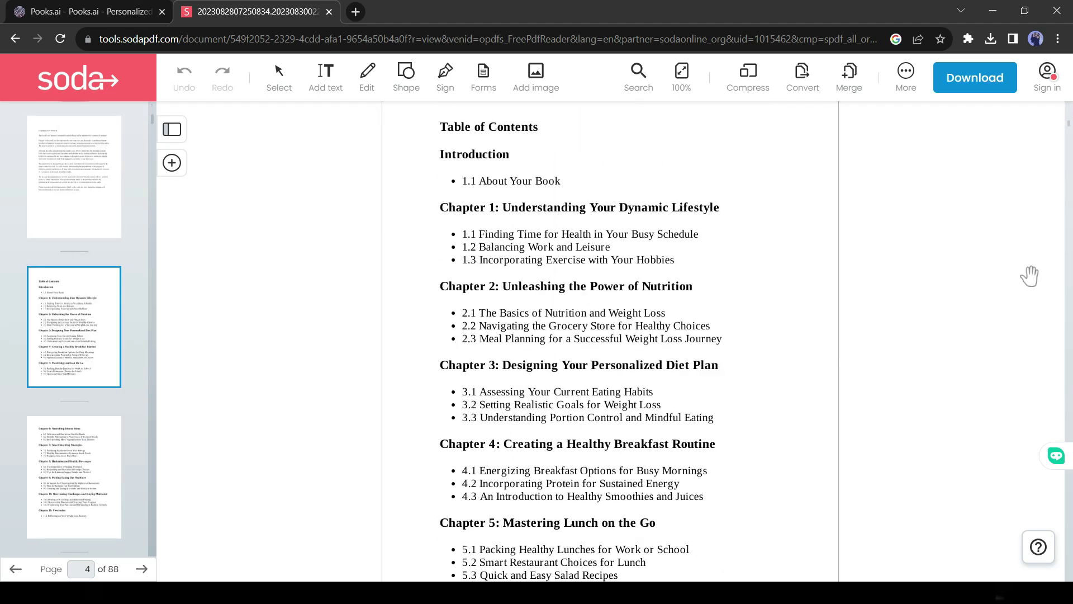
scroll(1029, 276, "down", 15)
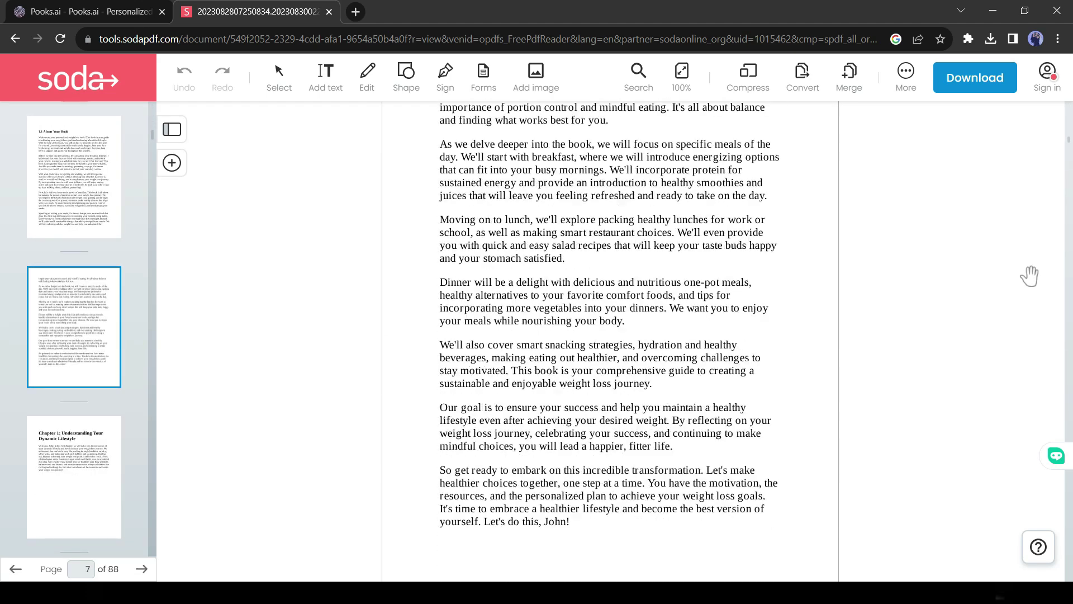
scroll(1029, 275, "down", 10)
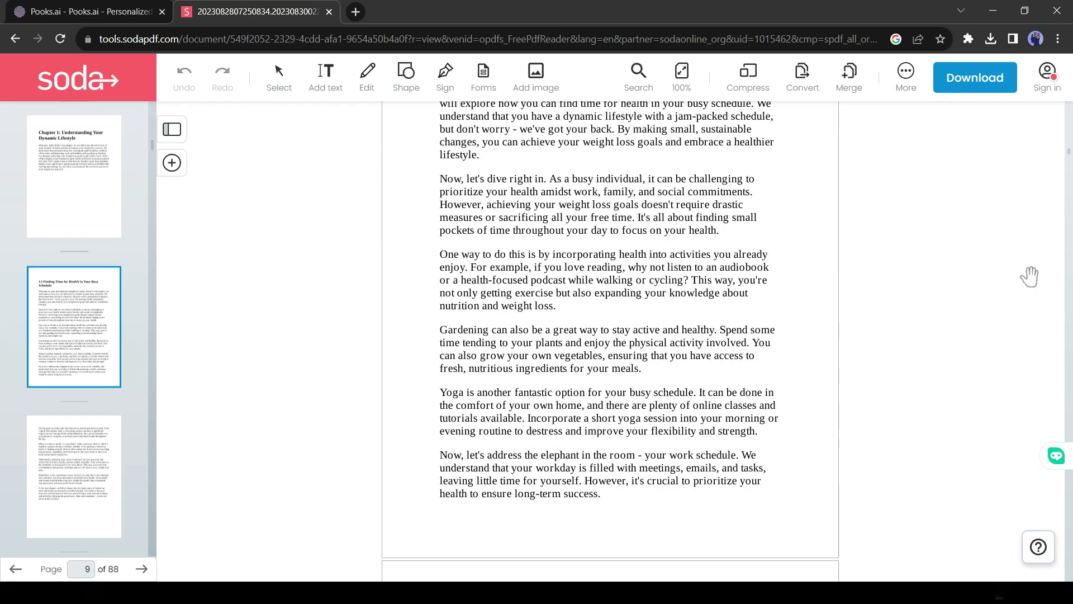
scroll(1029, 276, "down", 15)
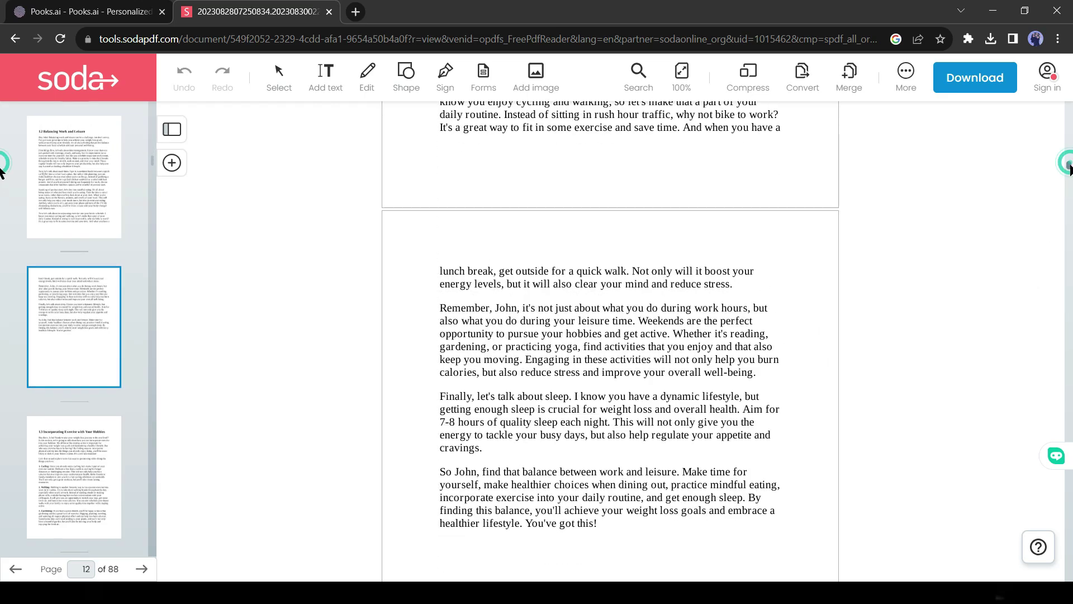
scroll(2, 190, "down", 12)
scroll(2, 196, "down", 15)
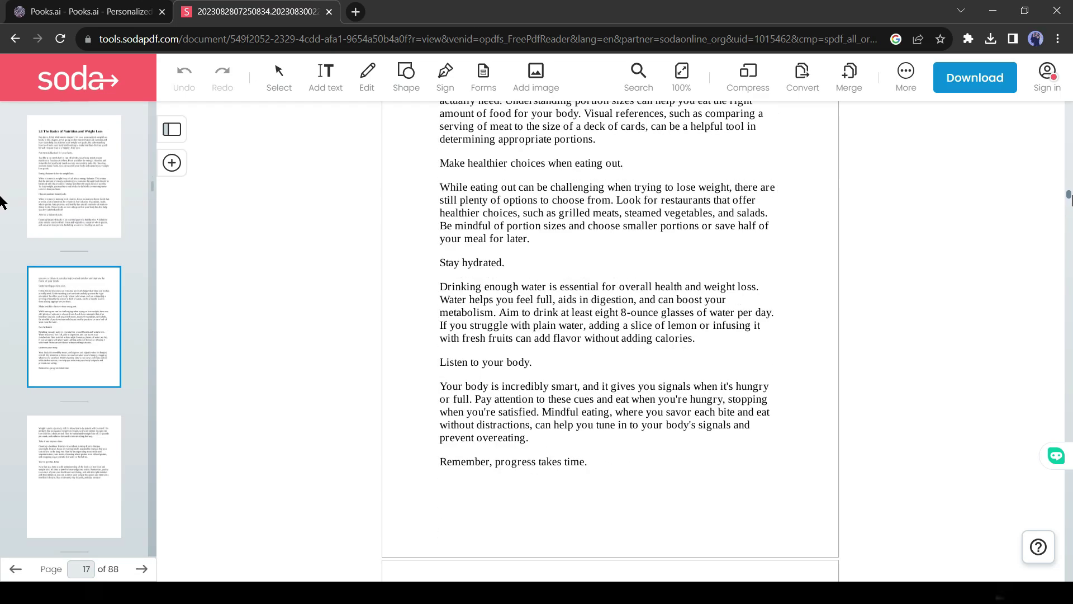
scroll(2, 214, "down", 12)
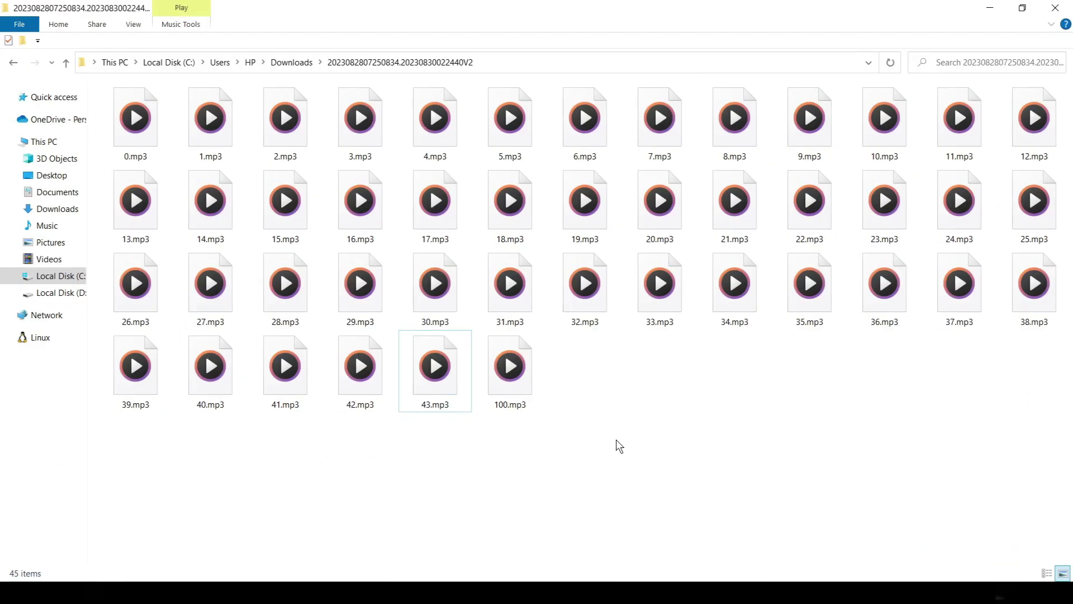
Play audiobook chapters 1.mp3, 4.mp3 and 43.mp3 in Media Player.
double_click(215, 133)
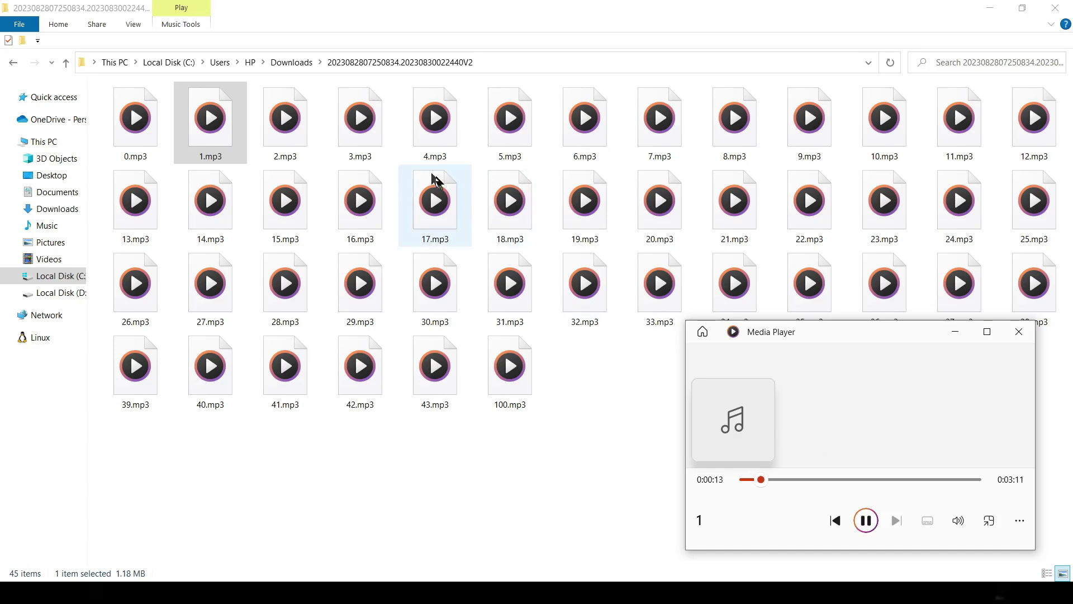
left_click(420, 134)
double_click(422, 136)
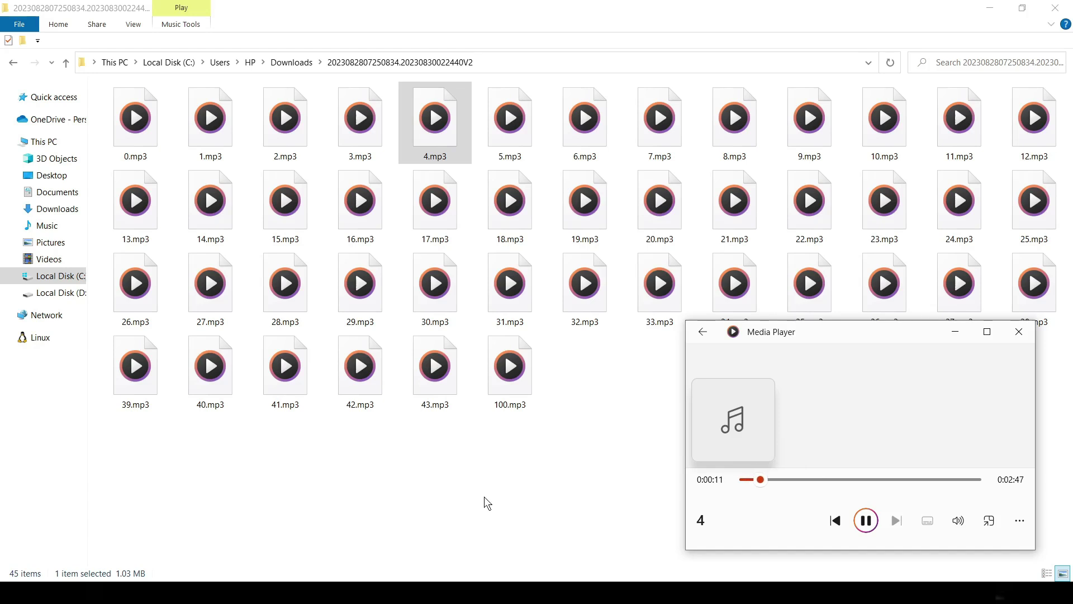
double_click(421, 370)
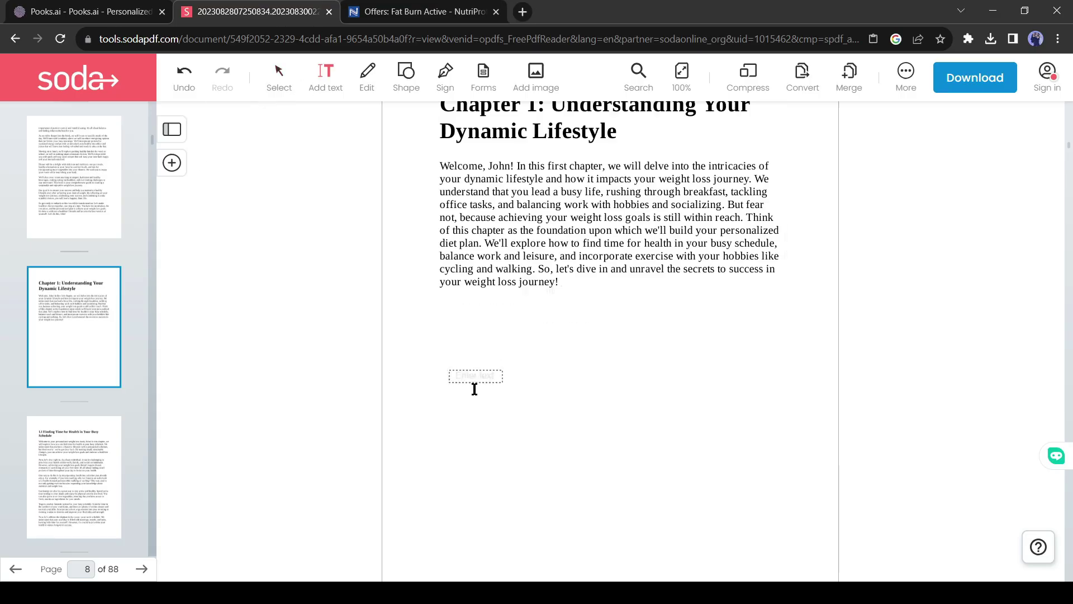
Add a text box below Chapter 1's intro containing 'Fat Burn Active' and 'Buy Now'.
left_click(420, 11)
left_click_drag(122, 168, 287, 177)
left_click(279, 8)
left_click_drag(455, 335, 811, 375)
type("Fat Burn Active :")
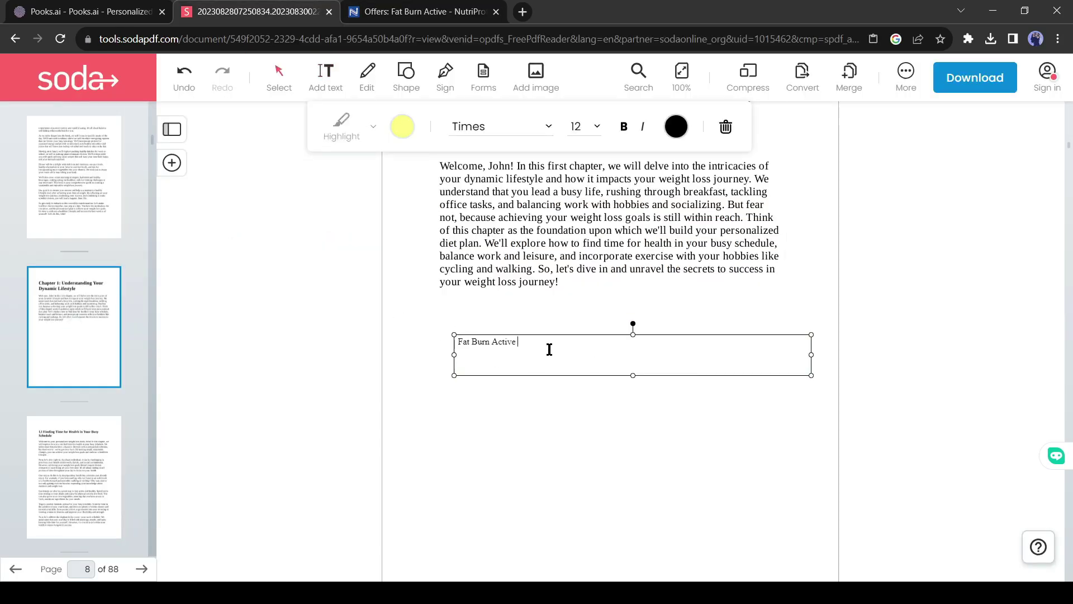
type("Buy Now")
Paste the copied NutriProfits affiliate link after 'Buy Now:' in the text box.
left_click(419, 11)
scroll(503, 280, "down", 5)
left_click(628, 441)
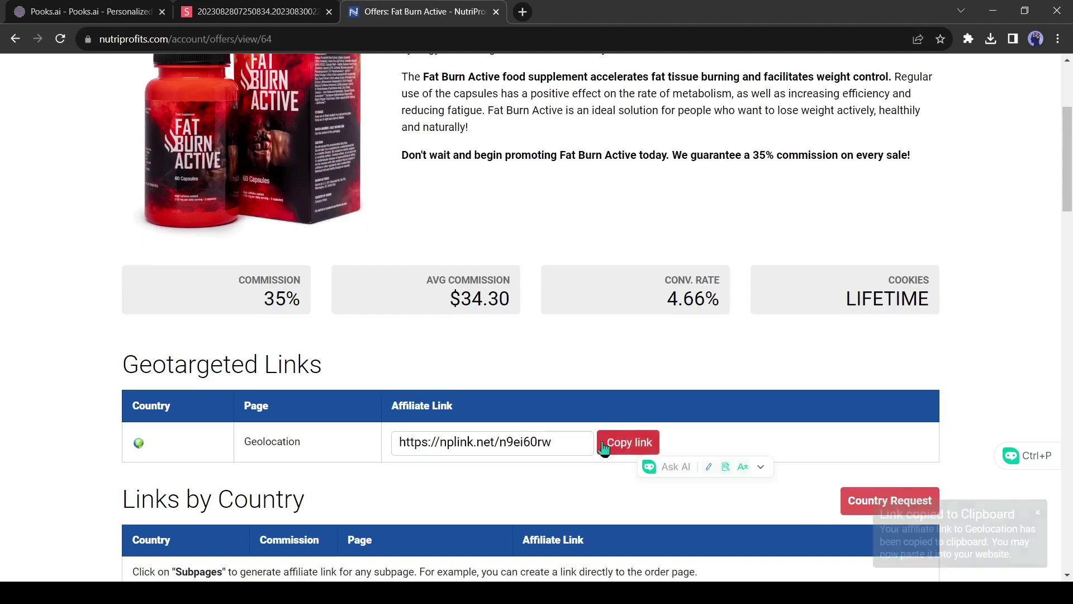
left_click(257, 12)
type(":")
type("https://nplink.net/n9ei60rw")
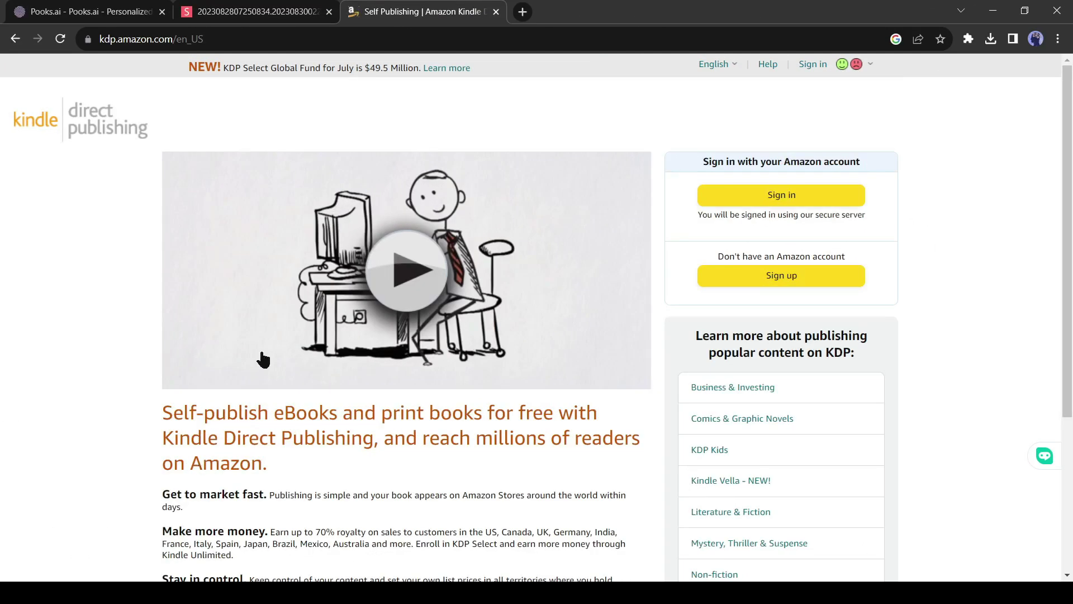
scroll(402, 308, "down", 4)
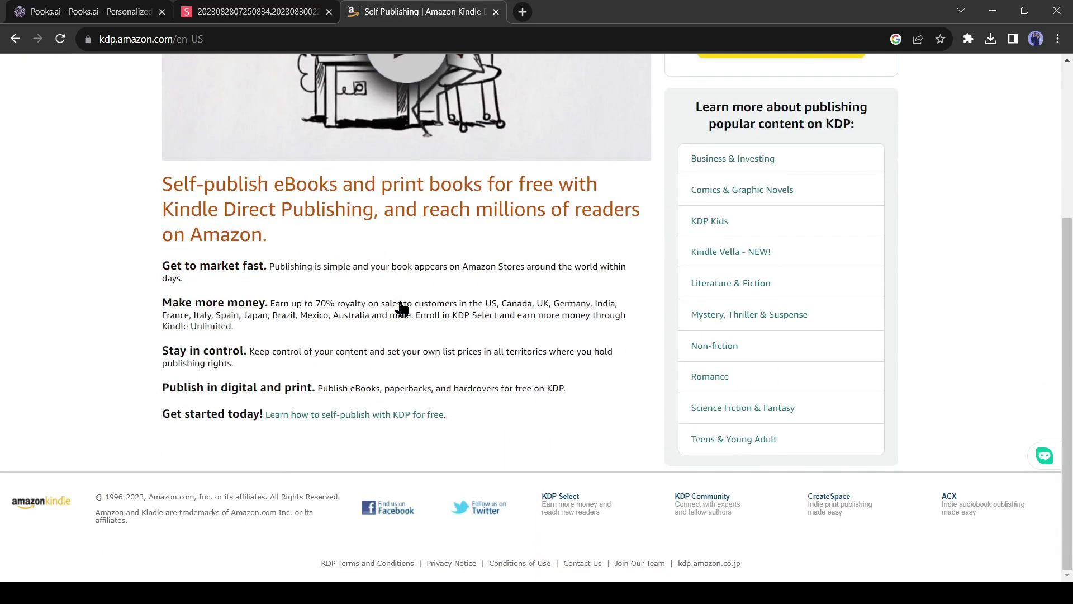
scroll(399, 302, "up", 4)
scroll(399, 302, "up", 1)
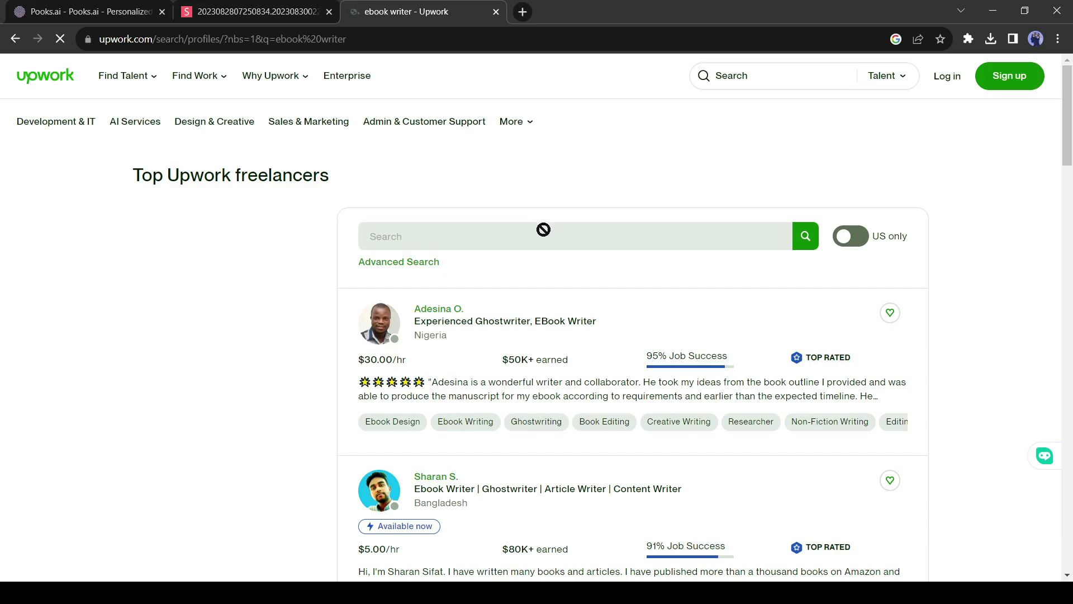
scroll(505, 330, "down", 14)
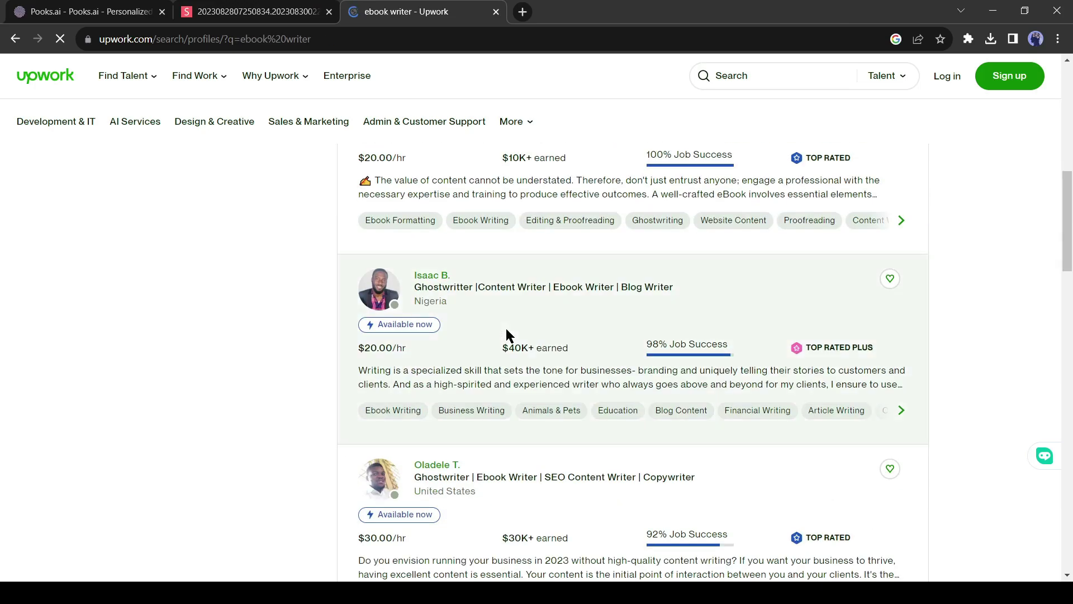